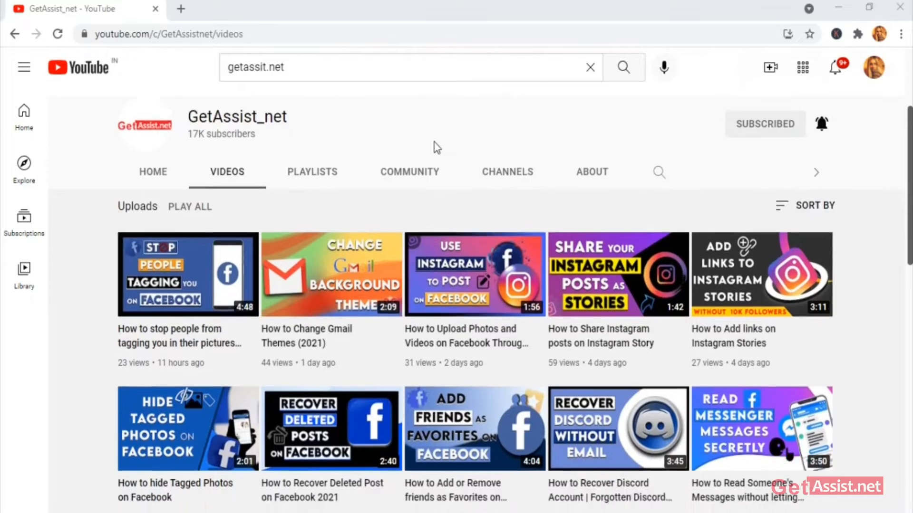
Scroll down and back up through the channel's uploaded videos on the Videos tab.
scroll(434, 142, down, 5)
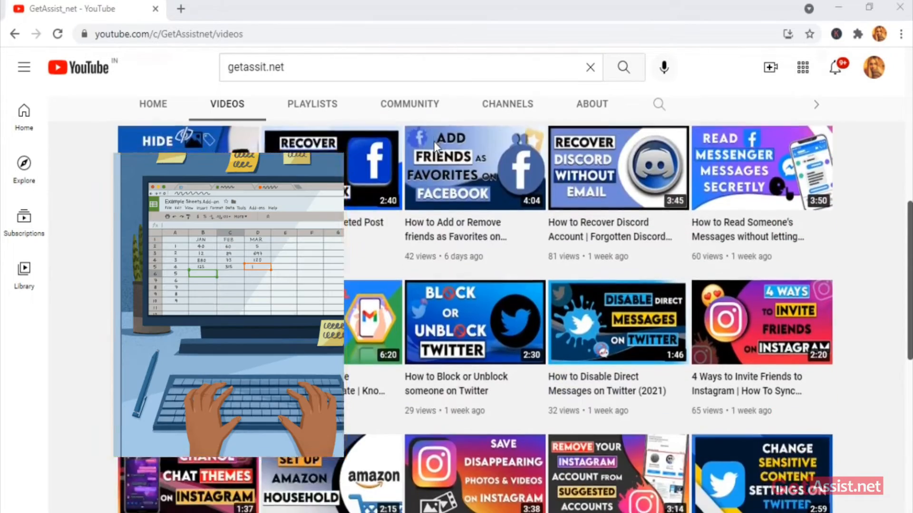
scroll(434, 145, down, 5)
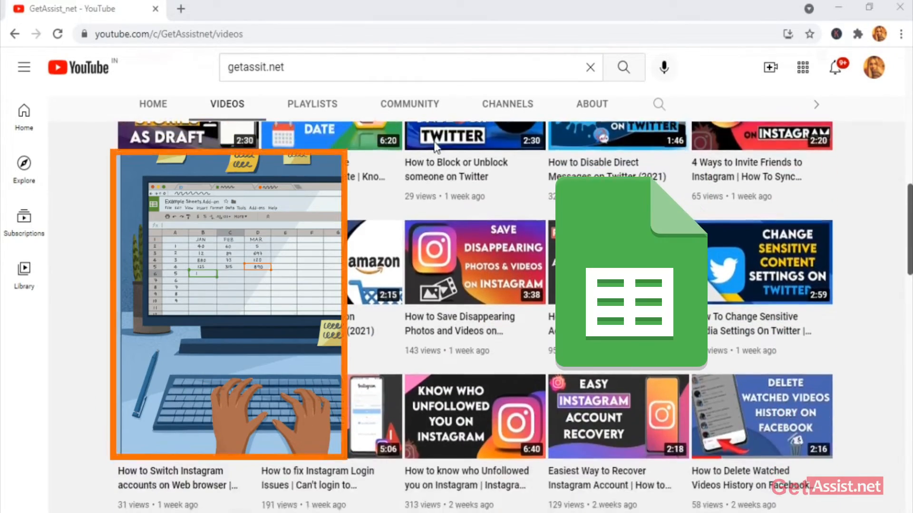
scroll(434, 145, down, 6)
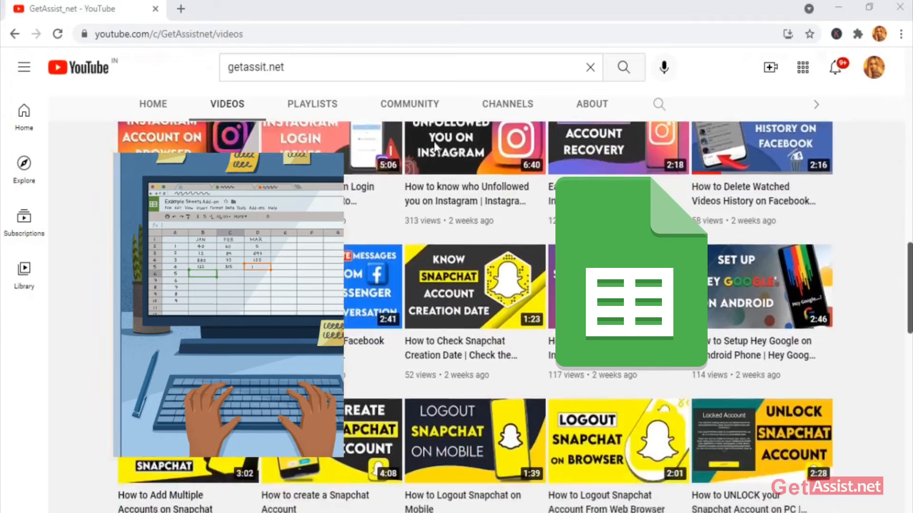
scroll(433, 141, down, 6)
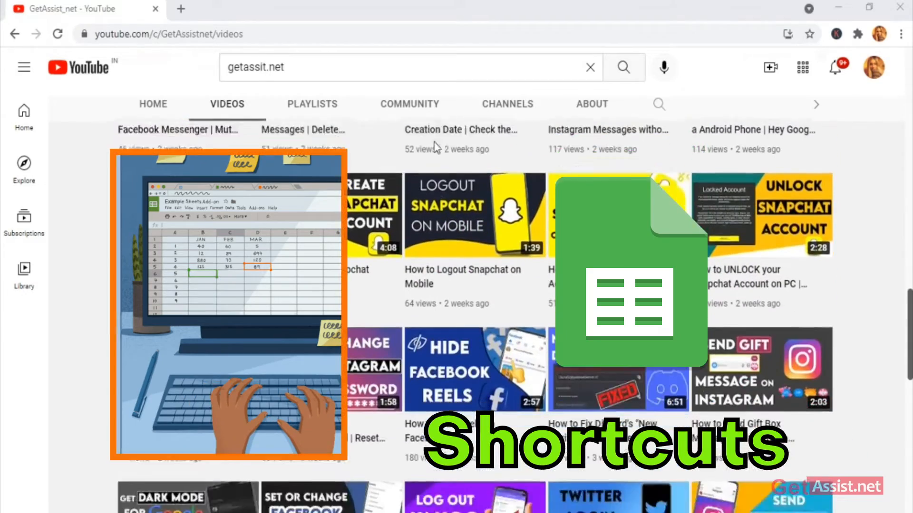
scroll(433, 142, up, 6)
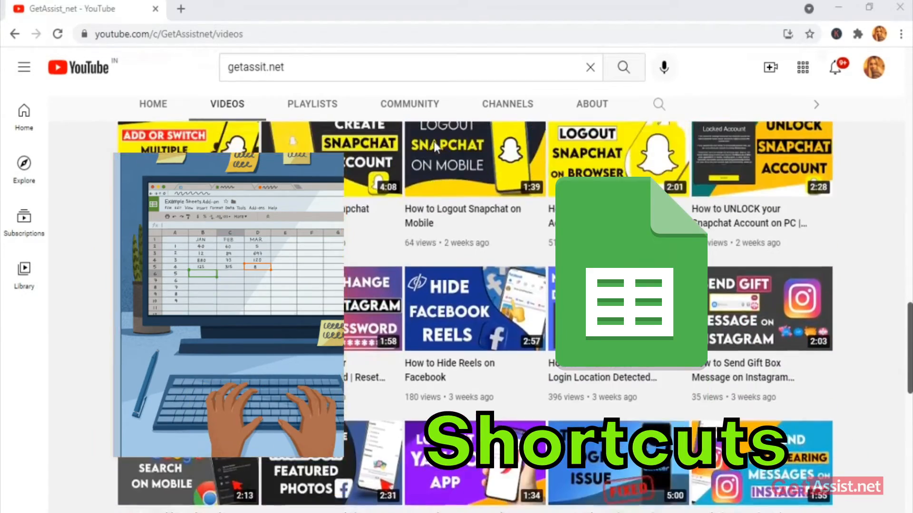
scroll(433, 141, up, 6)
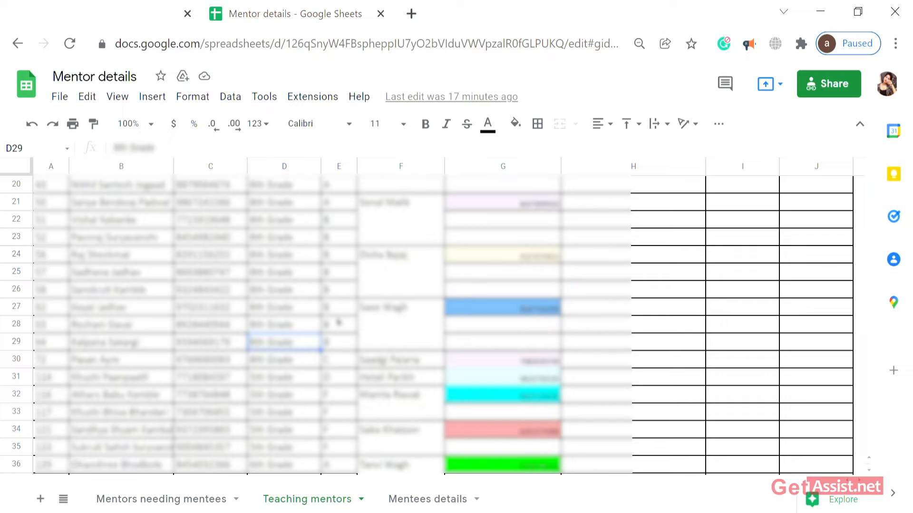
Scroll to row 43 and open the last mentor name in cell B43 for editing.
scroll(259, 328, down, 5)
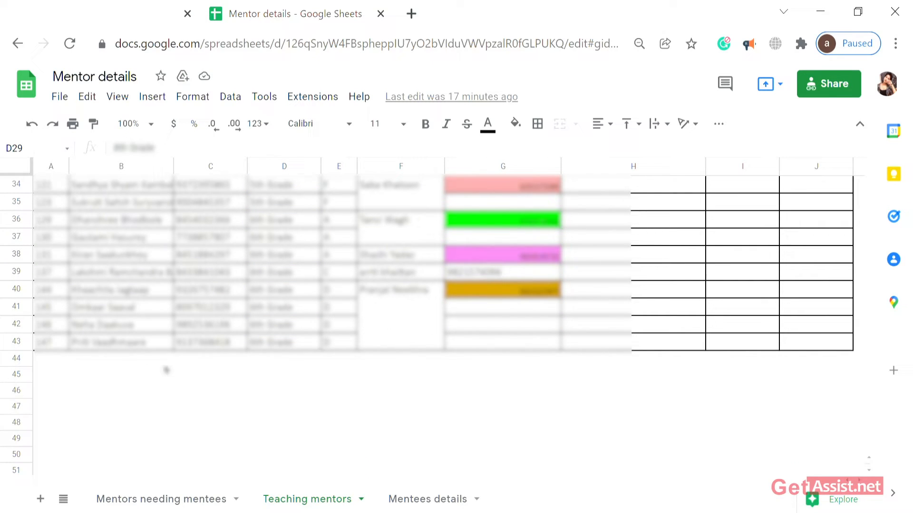
click(120, 345)
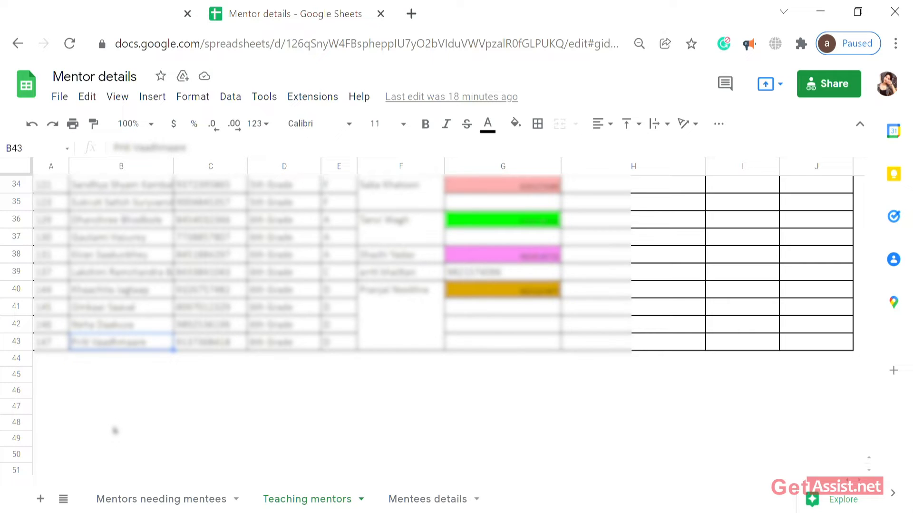
double_click(109, 349)
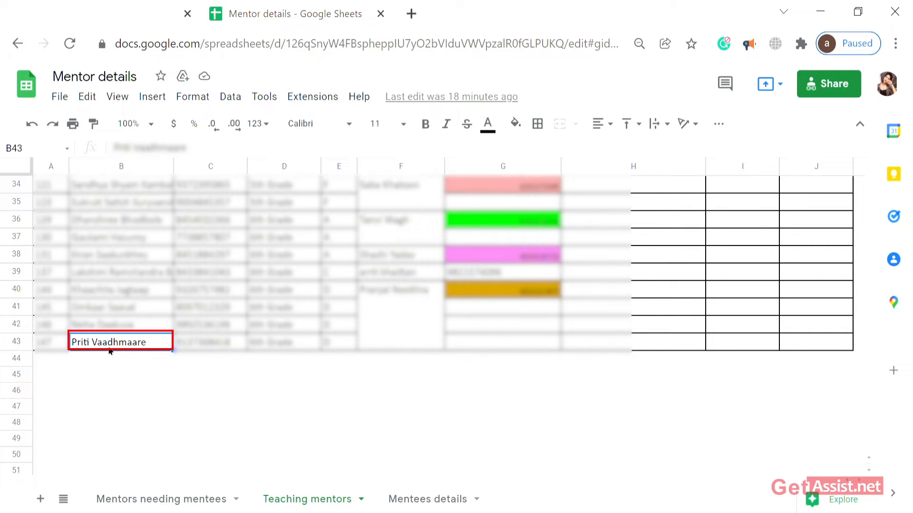
Reverse a stray fill into B43, then fill B43's mentor name down into B44 with Ctrl+D.
key(ctrl+d)
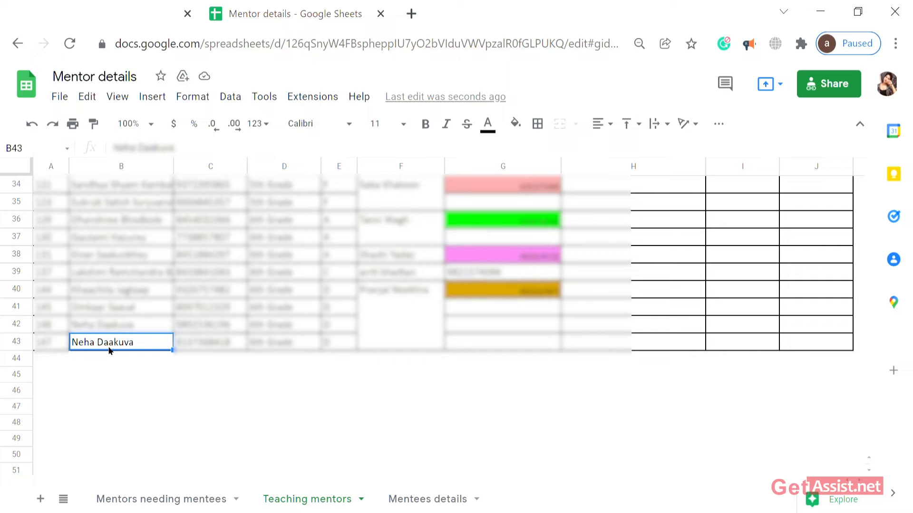
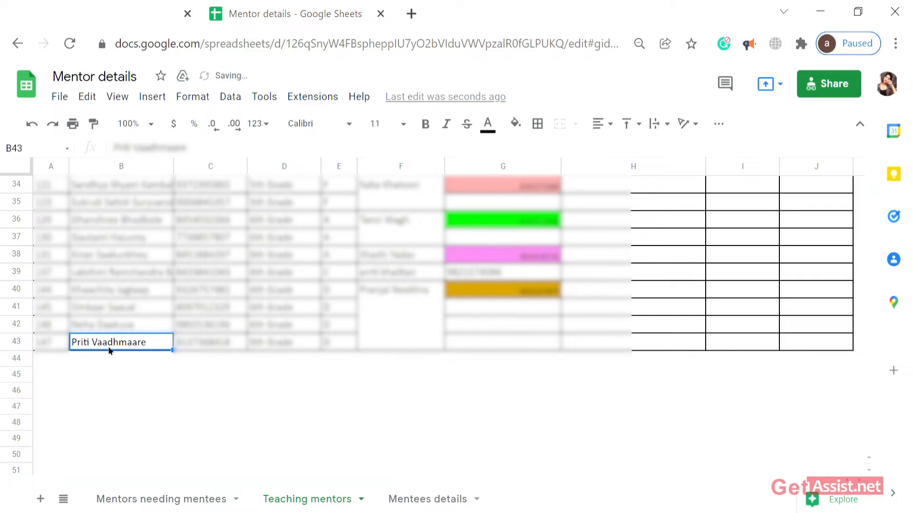
click(113, 360)
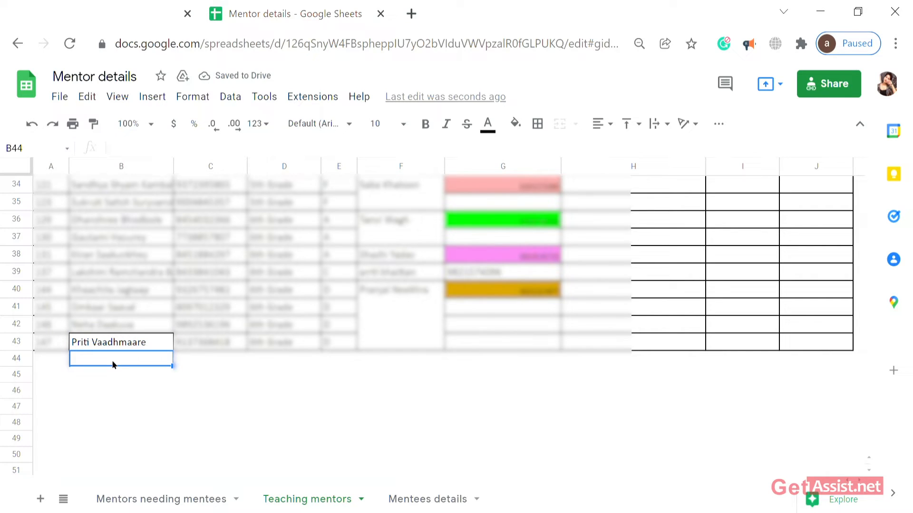
key(ctrl+d)
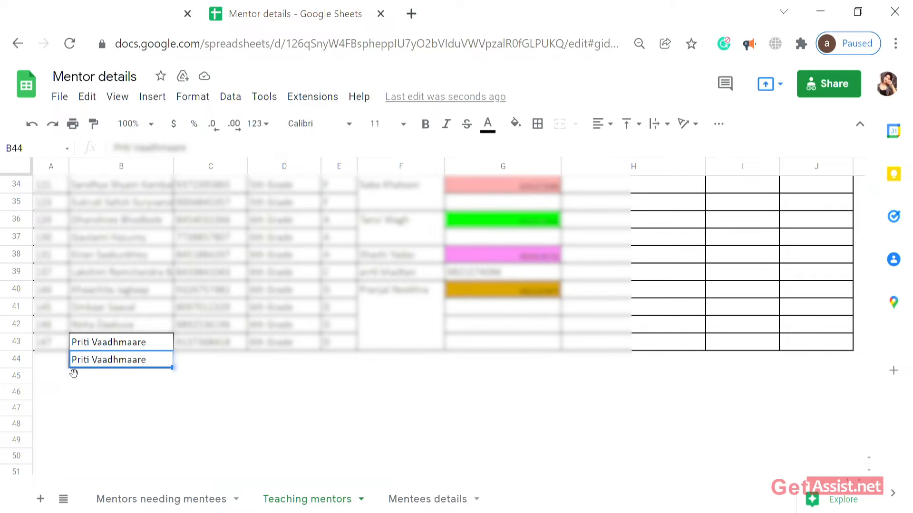
Undo the accidental move of the copied name out of B44.
mouse_move(74, 373)
mouse_down()
mouse_move(102, 434)
mouse_move(125, 456)
mouse_move(75, 357)
mouse_up()
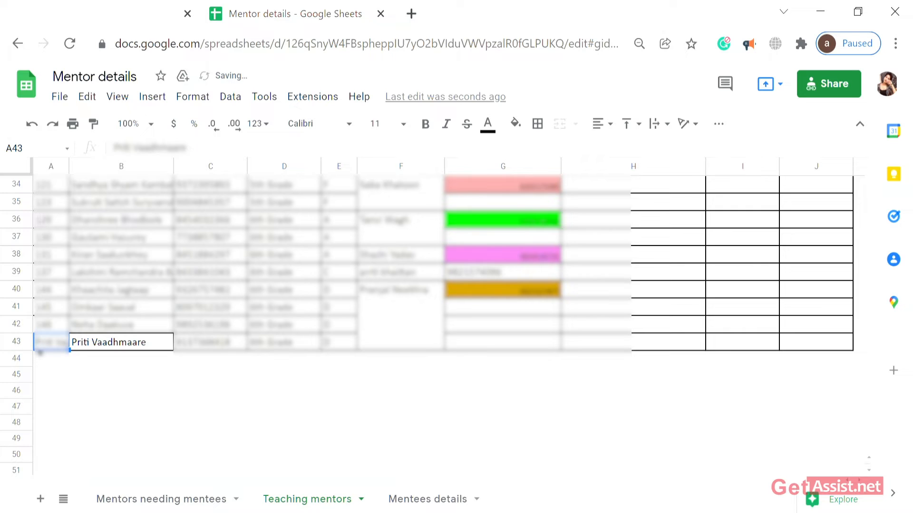
drag(40, 348, 104, 378)
click(95, 374)
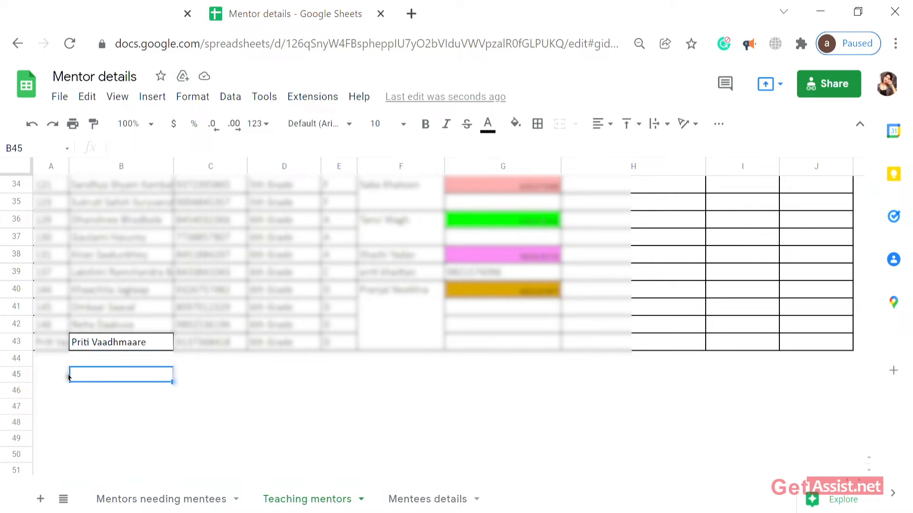
key(ctrl+z)
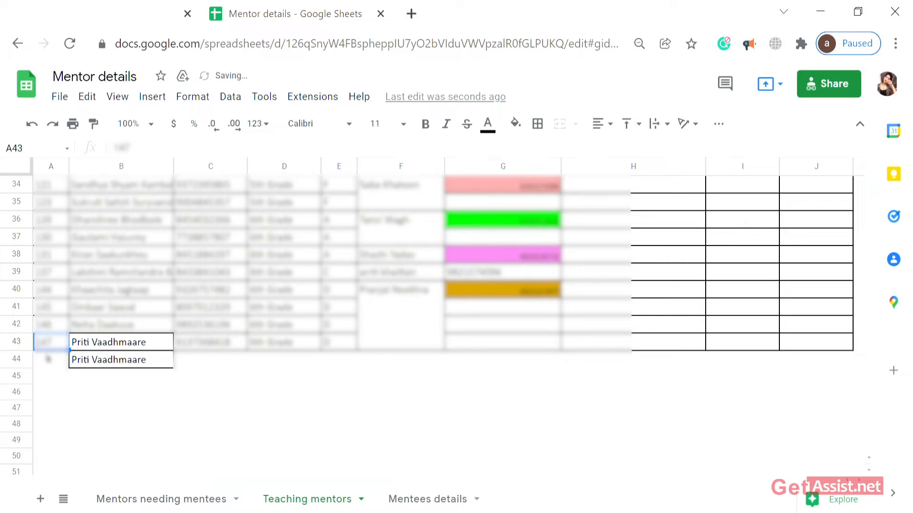
Select rows 44–49 and fill the B43 mentor name down with Ctrl+D, then select C43.
click(30, 356)
drag(85, 356, 288, 447)
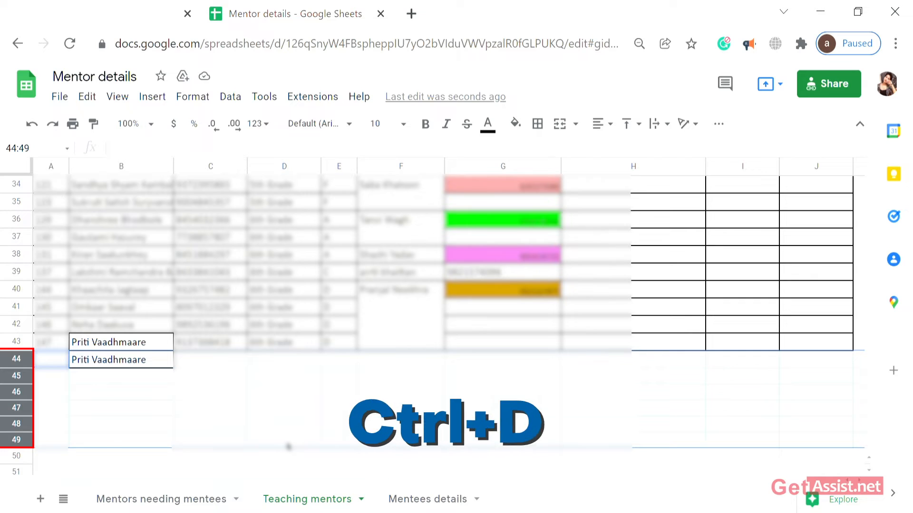
key(ctrl+d)
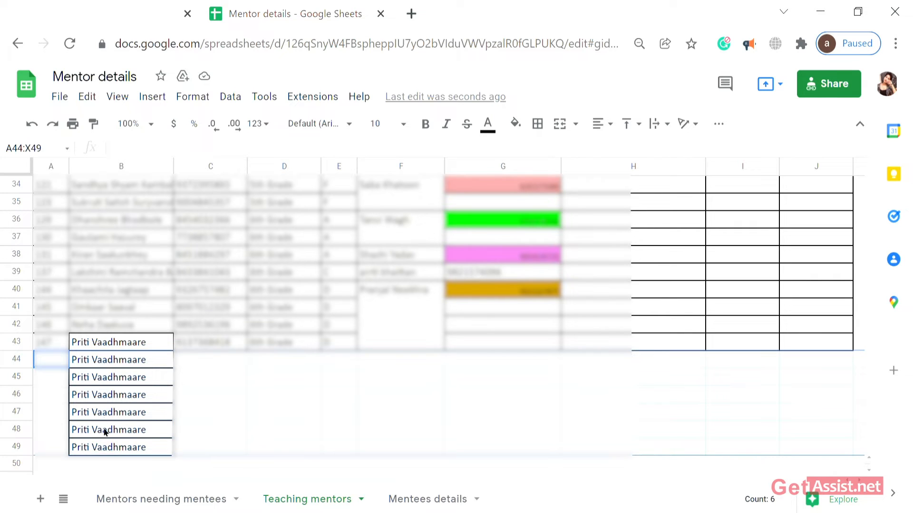
click(132, 392)
click(202, 345)
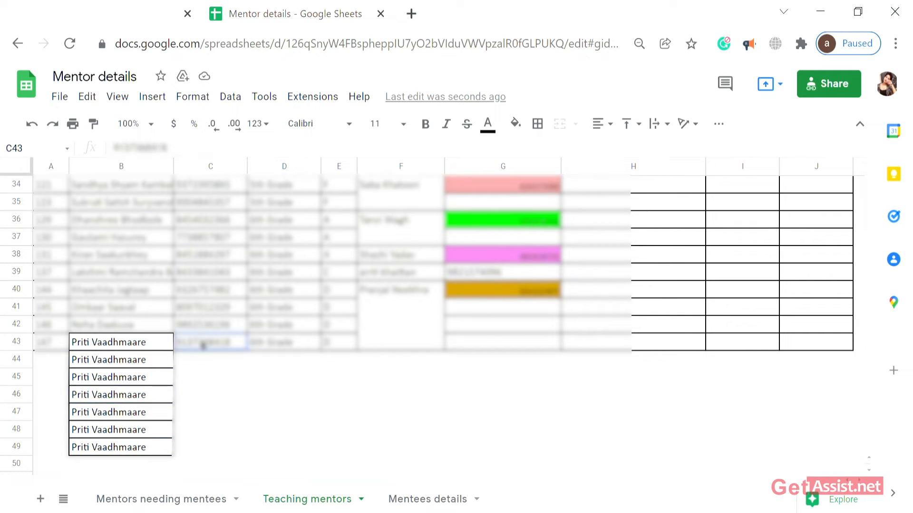
mouse_move(181, 357)
mouse_down()
mouse_move(250, 421)
mouse_move(216, 336)
mouse_move(197, 344)
mouse_up()
click(197, 344)
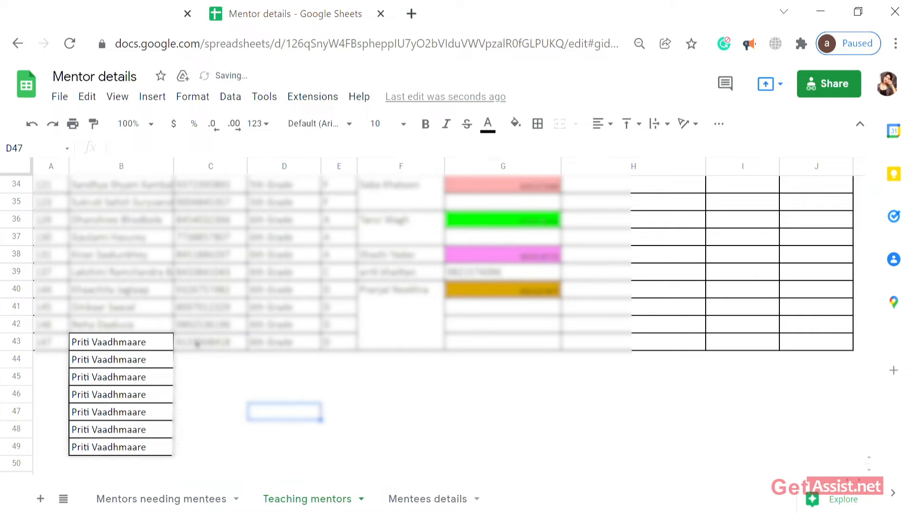
click(301, 343)
drag(261, 343, 265, 378)
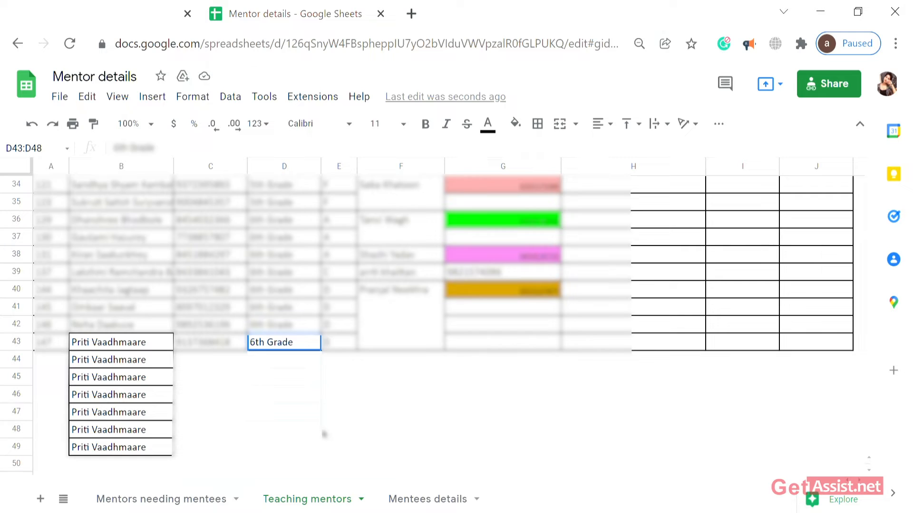
drag(286, 461, 287, 470)
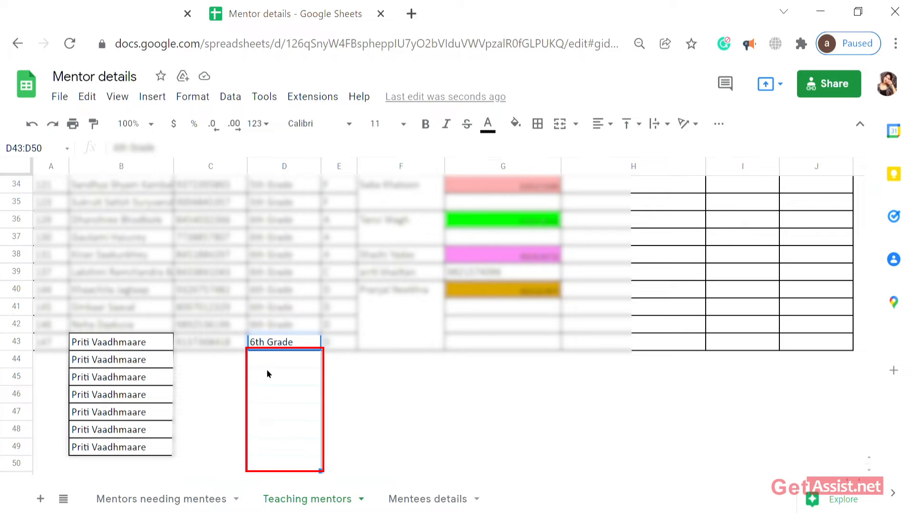
key(ctrl+d)
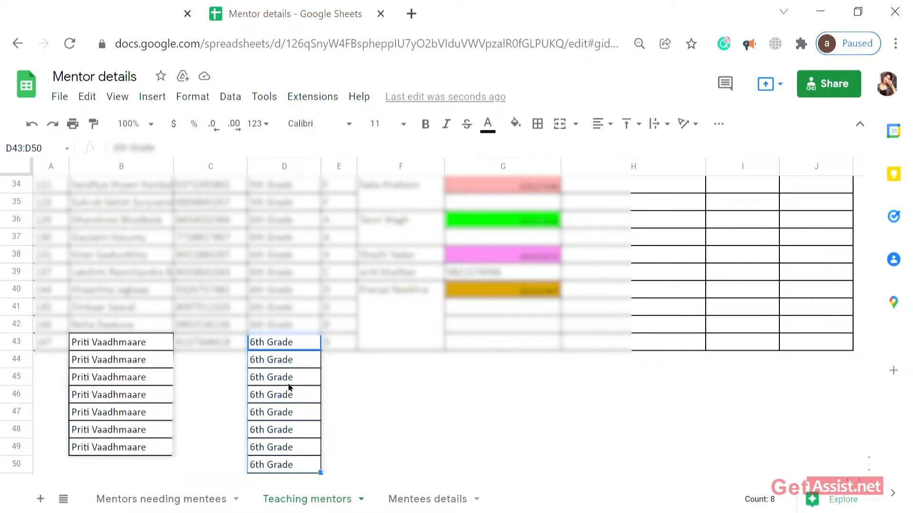
key(ctrl+z)
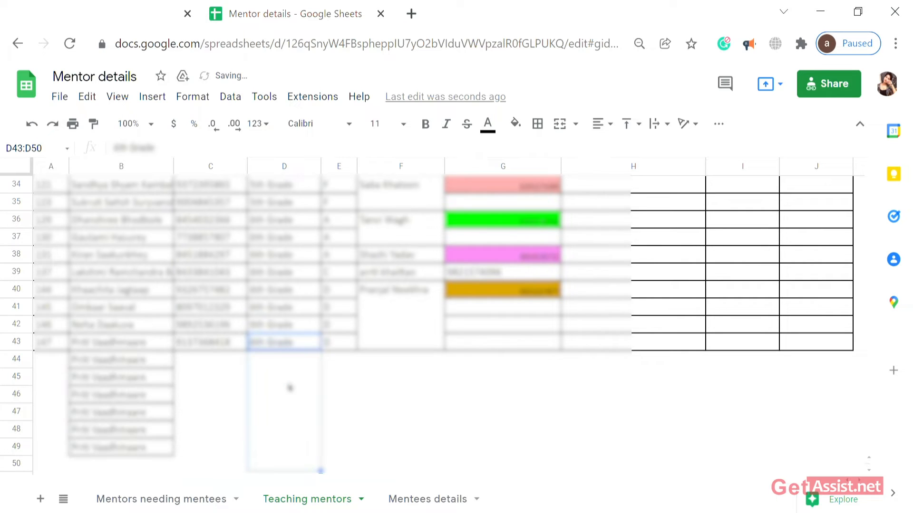
Undo the name fills in rows 44–49 so the cells below row 43 are empty.
click(162, 394)
key(ctrl+z)
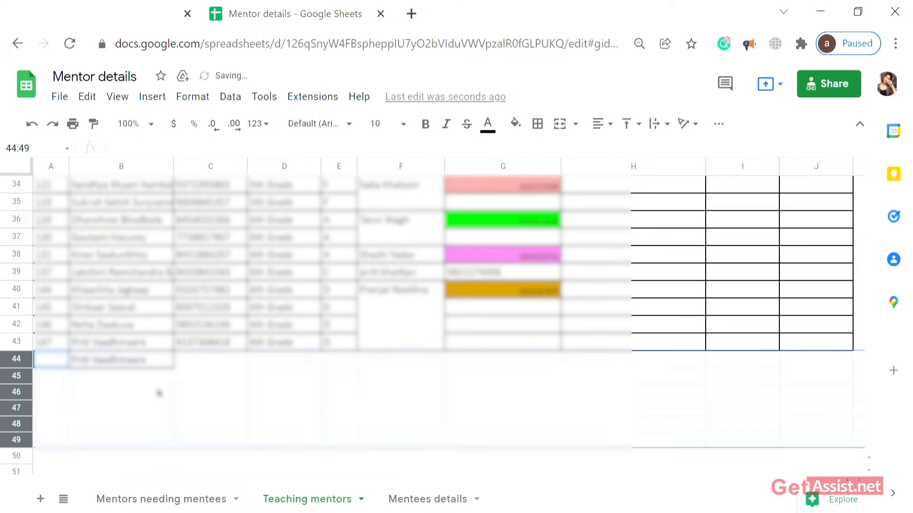
key(ctrl+z)
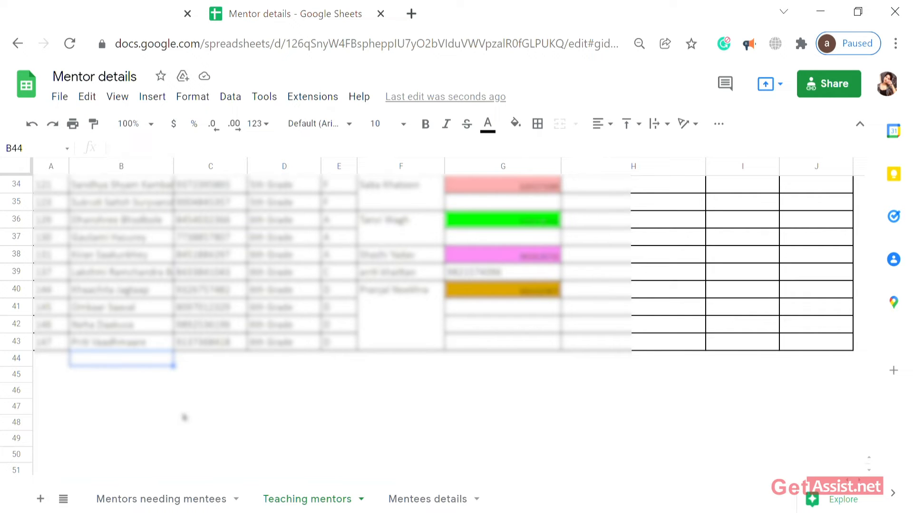
key(ctrl+z)
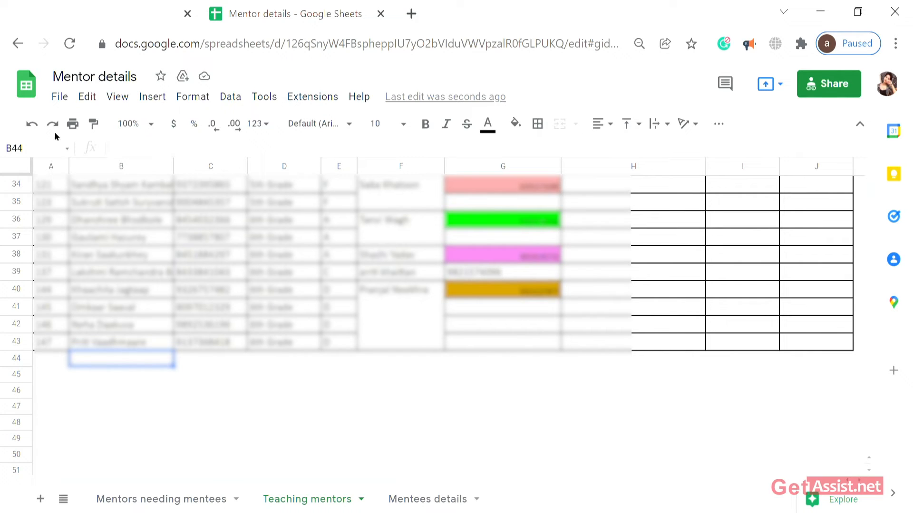
key(ctrl+c)
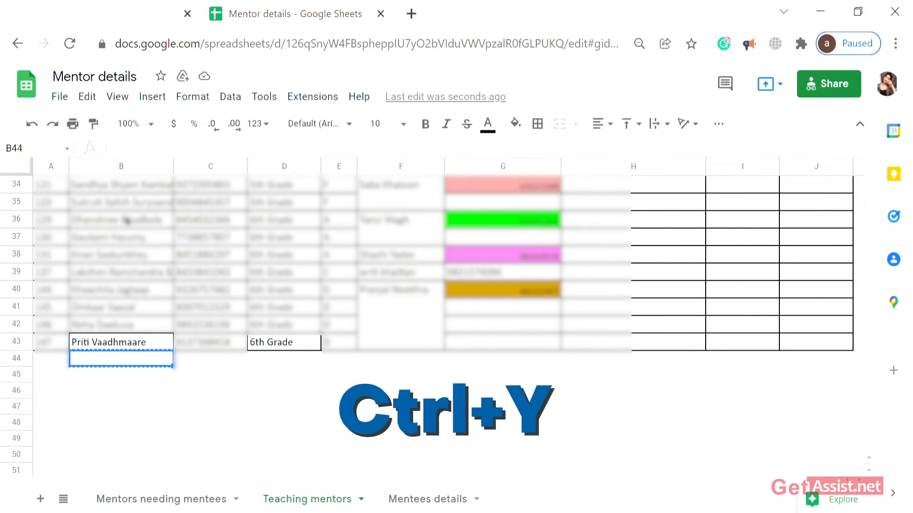
key(ctrl+y)
key(ctrl+y)
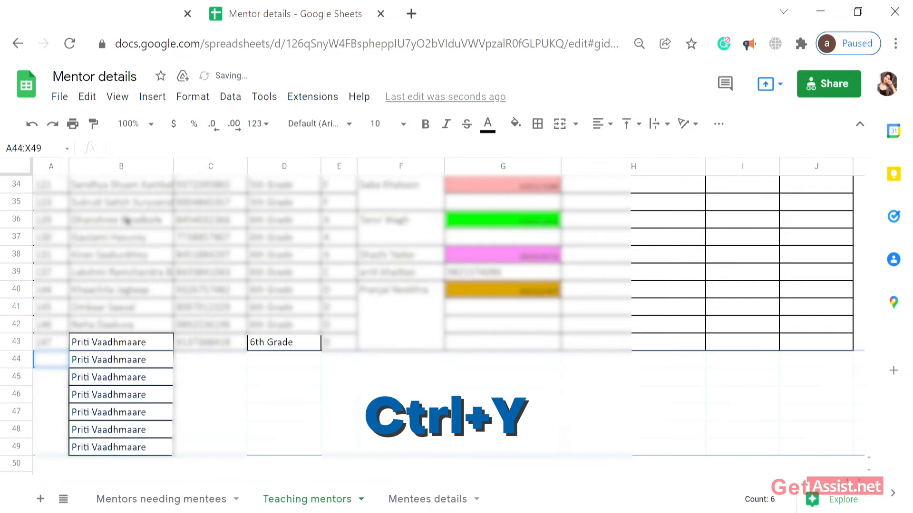
key(ctrl+y)
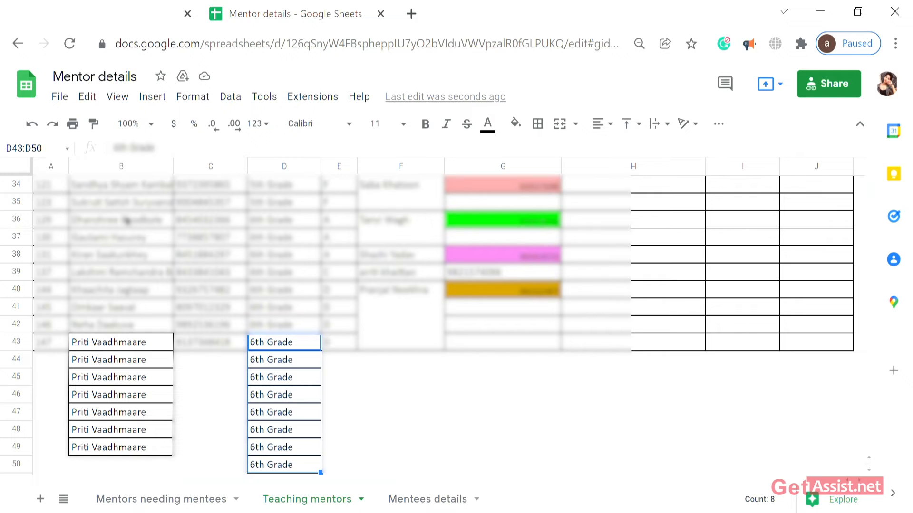
key(ctrl+z)
key(ctrl+z)
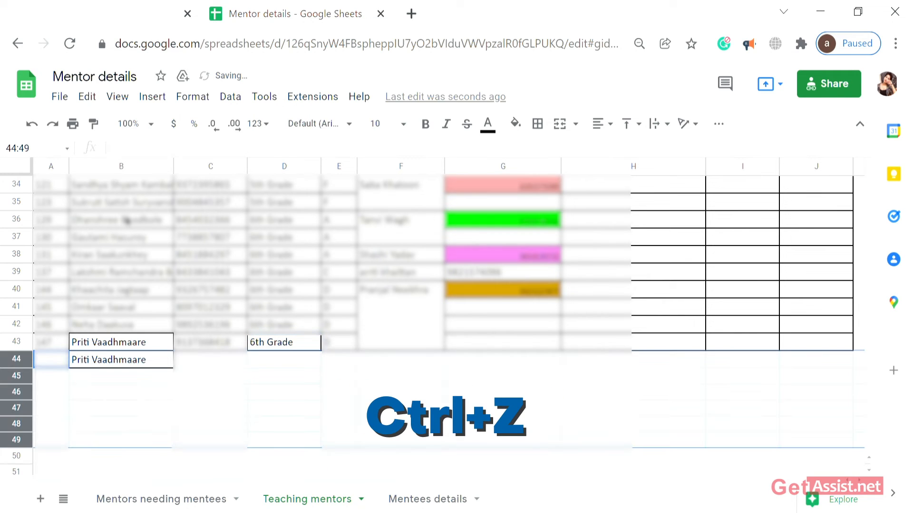
key(ctrl+z)
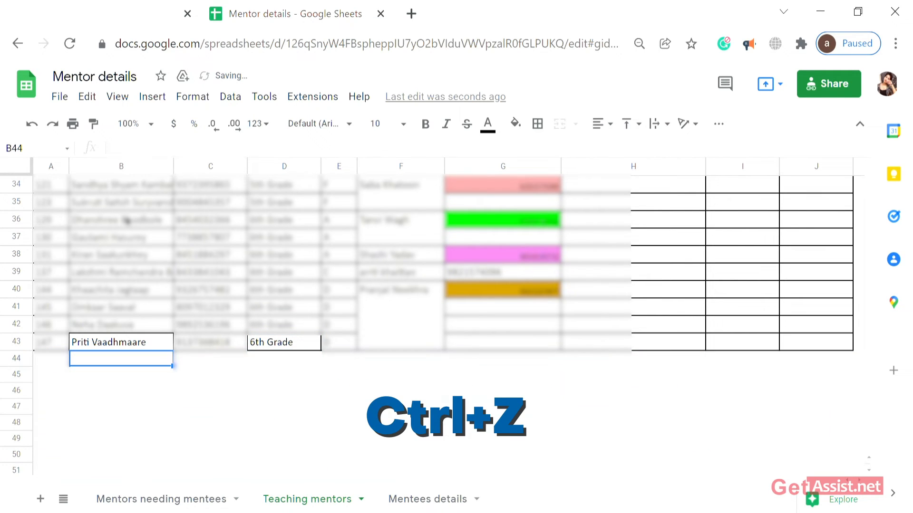
click(195, 392)
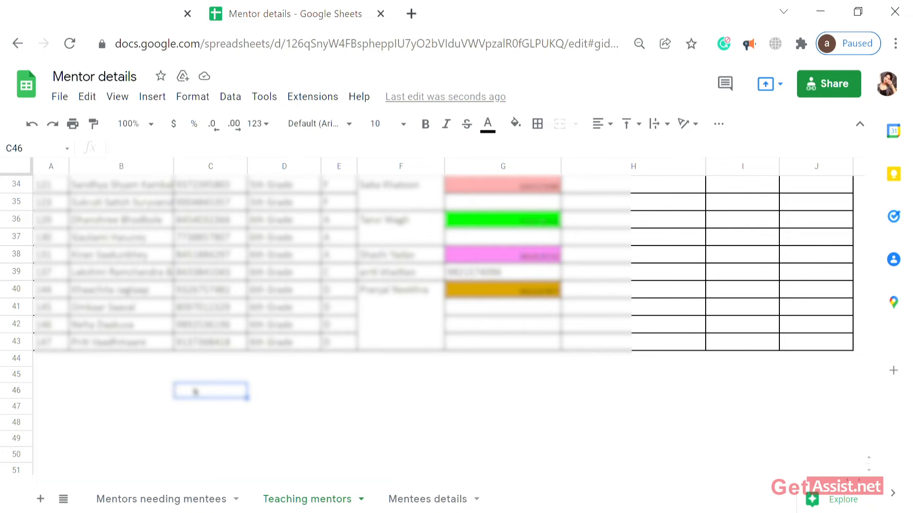
scroll(195, 391, up, 3)
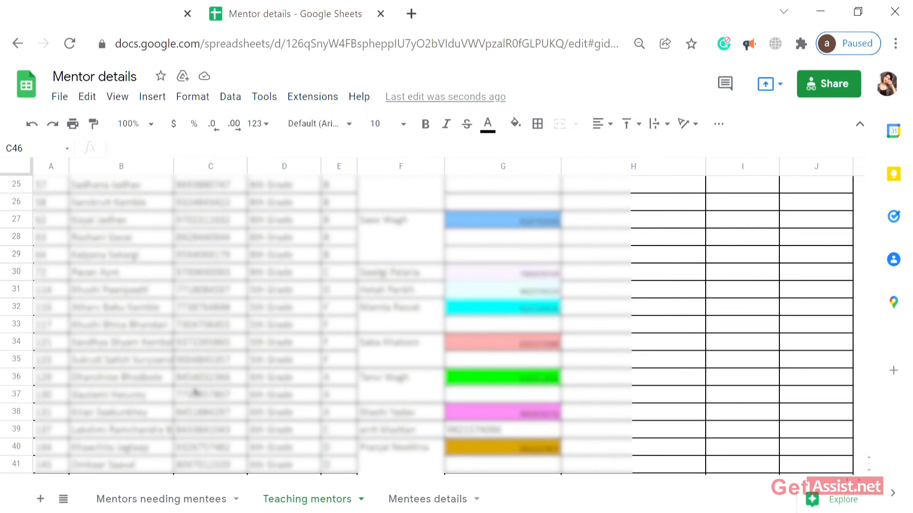
key(ctrl+a)
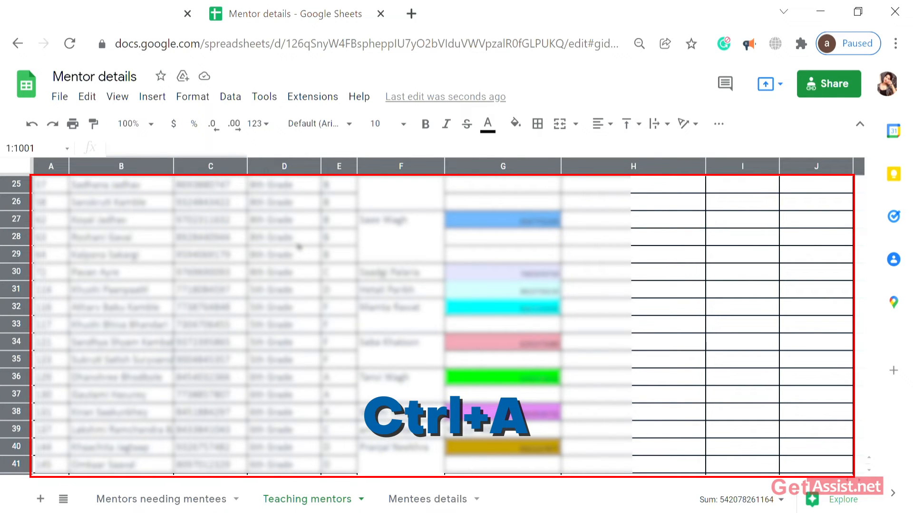
scroll(299, 247, right, 5)
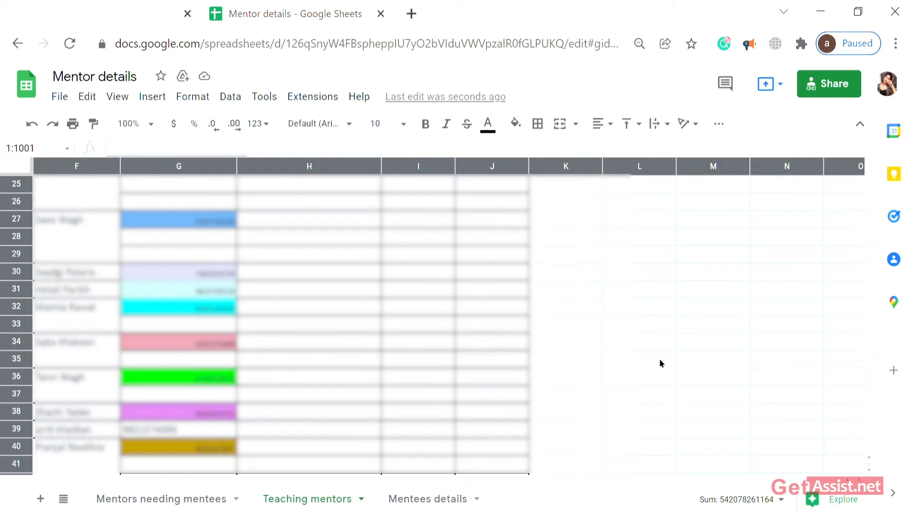
key(ctrl+a)
key(ctrl+a)
scroll(279, 343, left, 5)
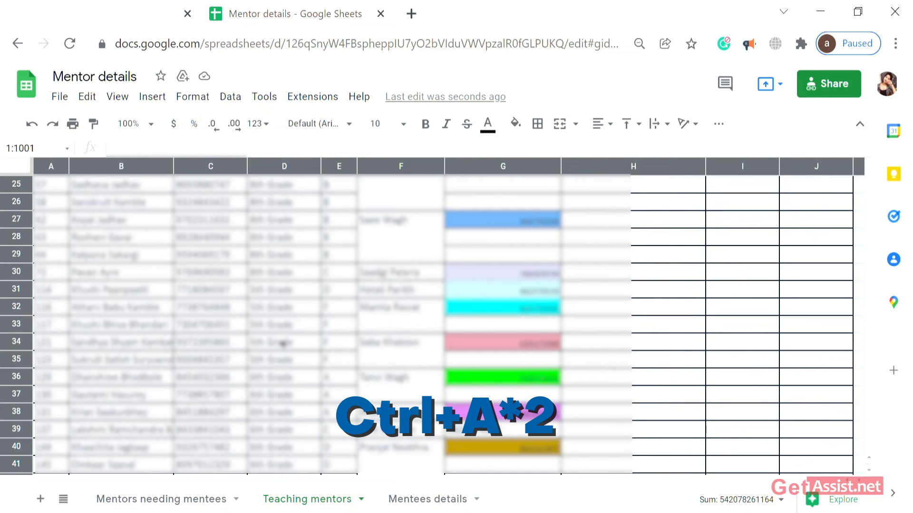
scroll(283, 343, right, 10)
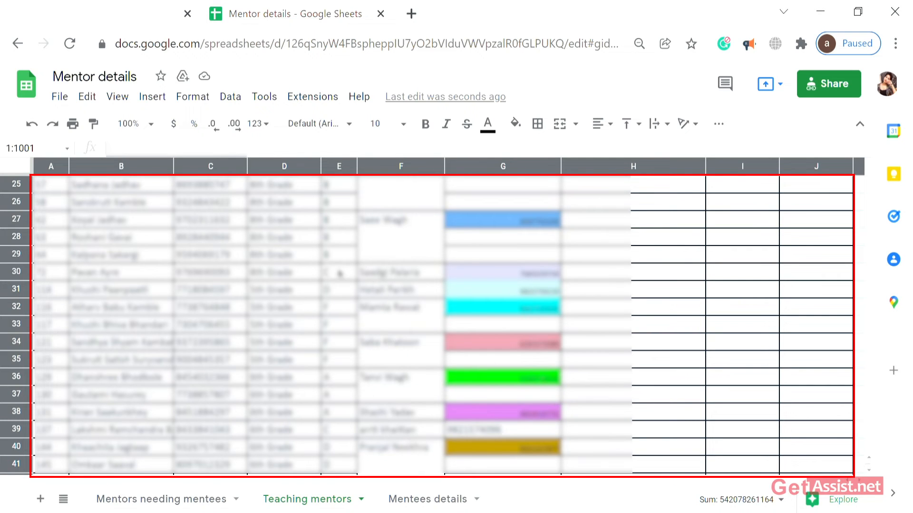
click(340, 273)
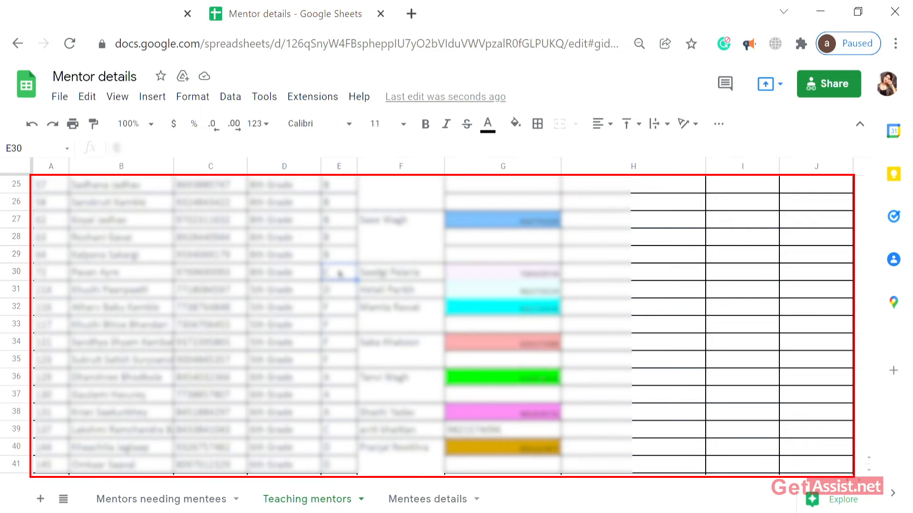
scroll(529, 290, down, 2)
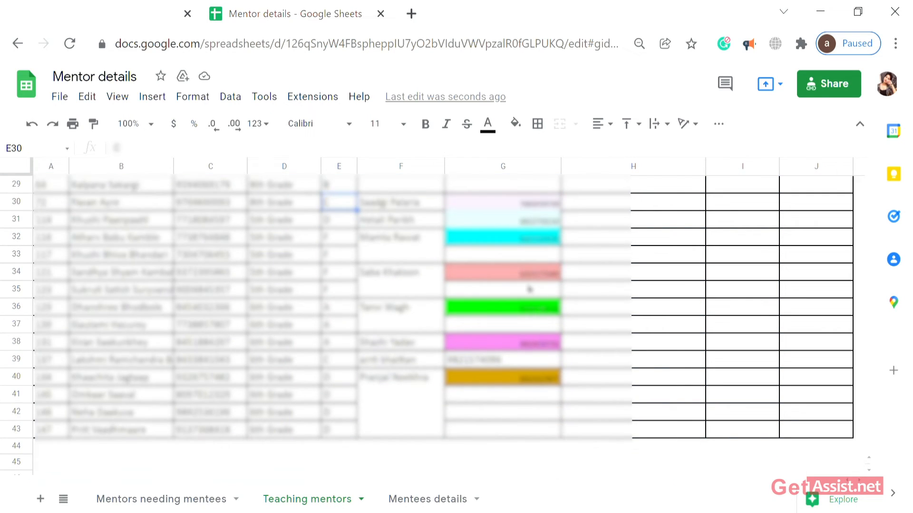
Select the whole Teaching mentors table A1:J43 with Ctrl+A and copy it.
key(ctrl+c)
key(ctrl+a)
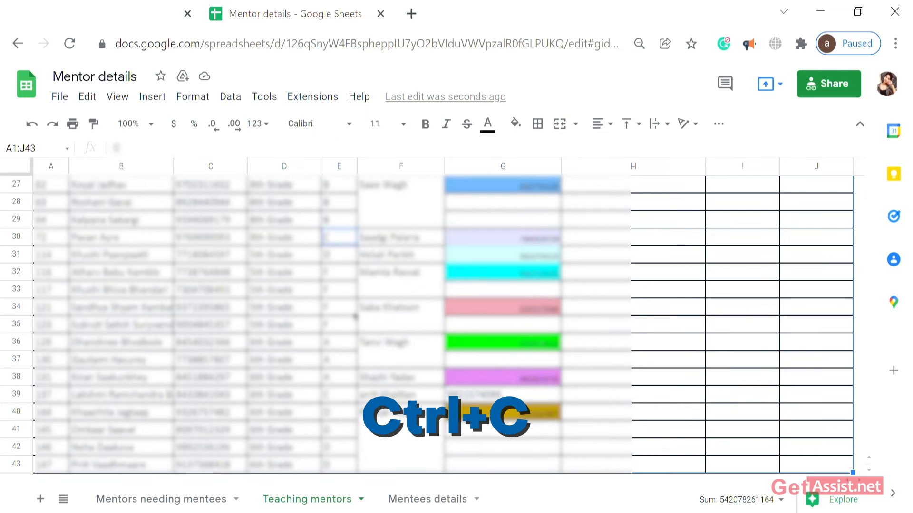
key(ctrl+c)
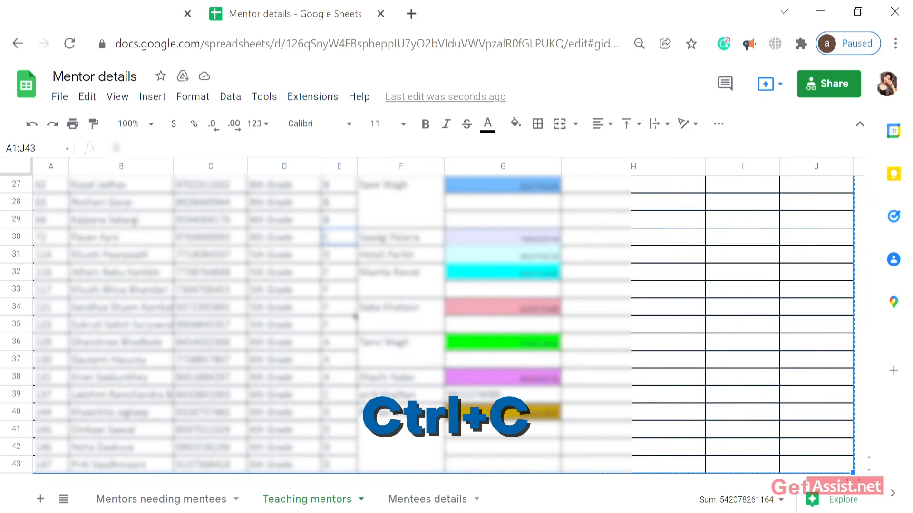
Paste the table at B120 on the Mentees details sheet and review rows 120–162.
click(440, 499)
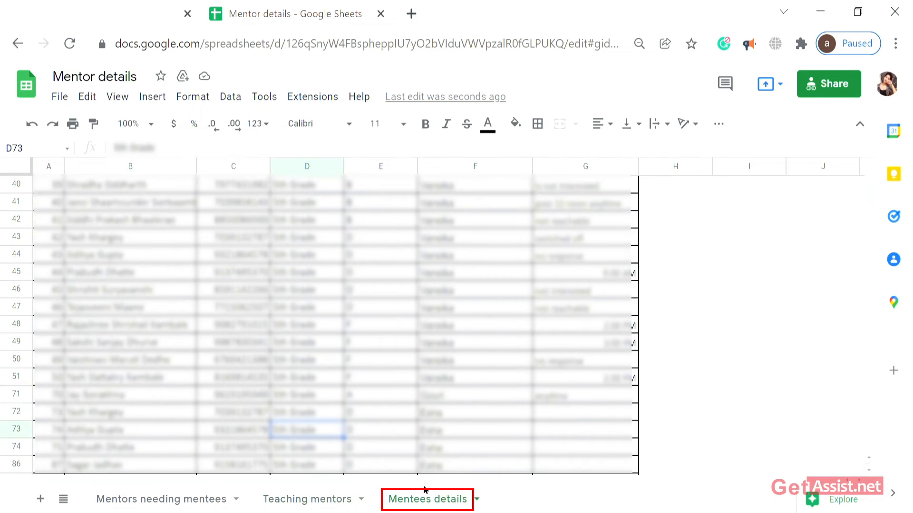
scroll(388, 465, down, 15)
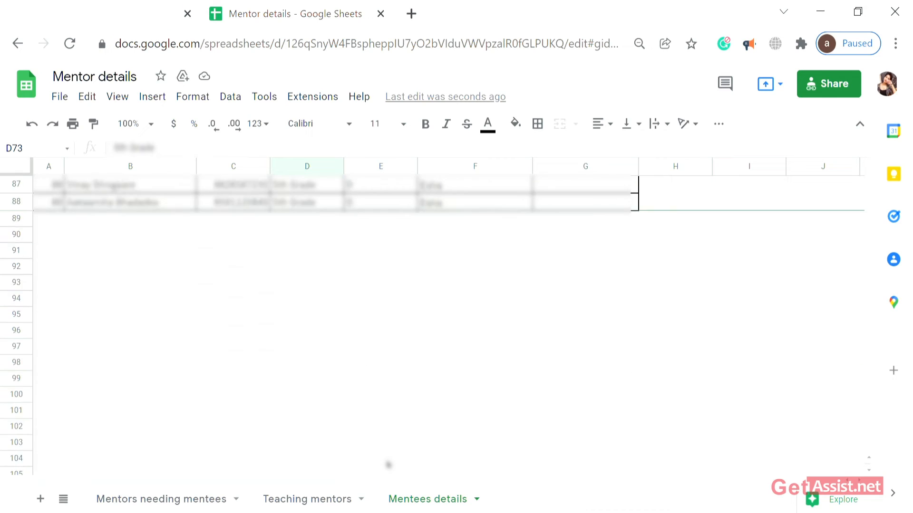
click(133, 235)
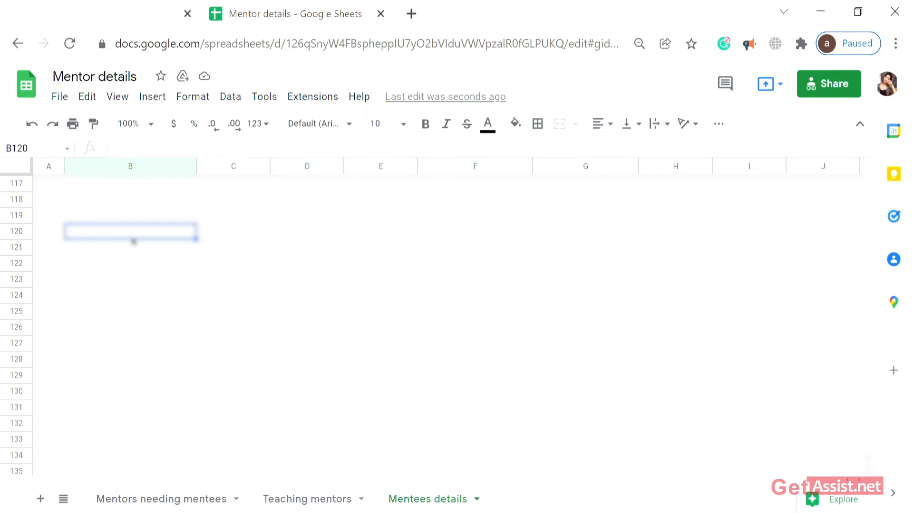
key(ctrl+v)
scroll(134, 241, down, 3)
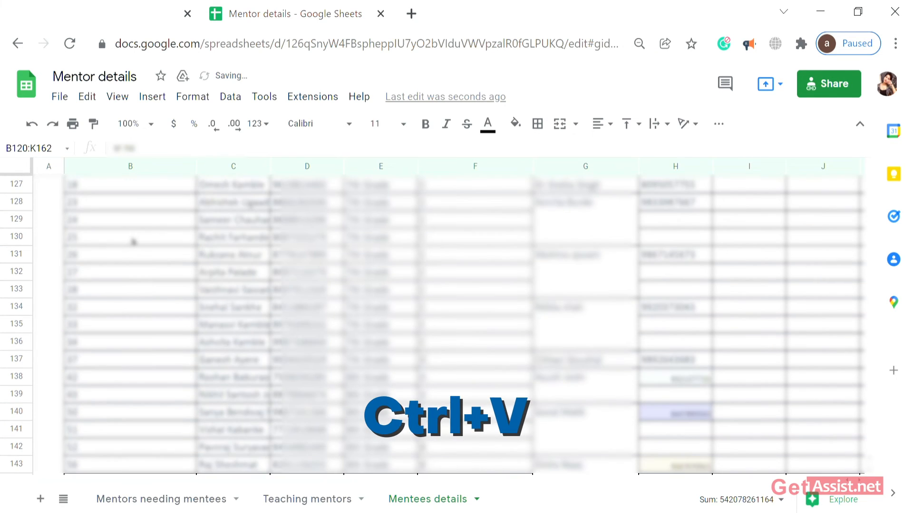
scroll(133, 241, down, 10)
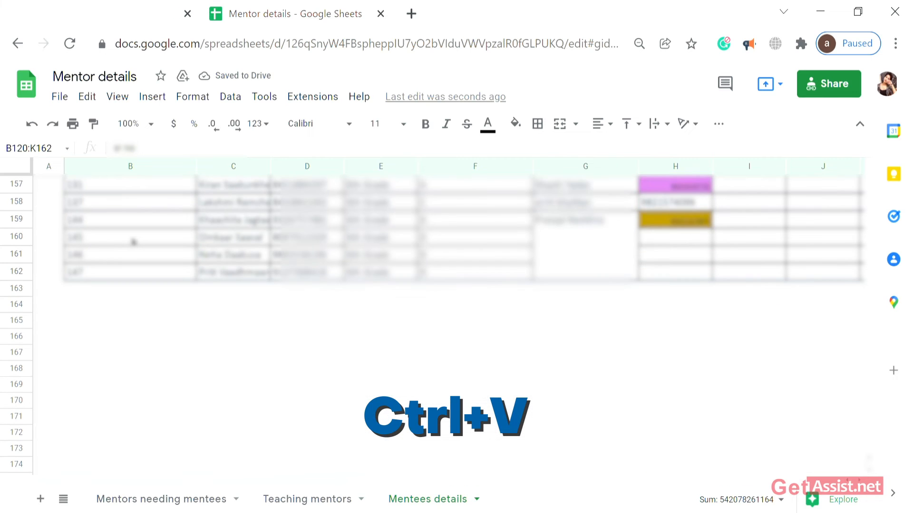
scroll(133, 241, up, 6)
scroll(134, 242, up, 10)
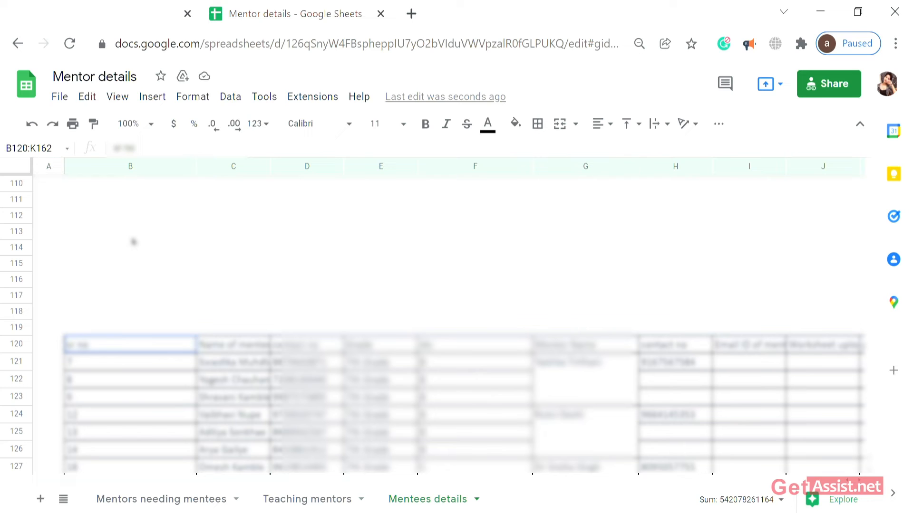
scroll(271, 306, down, 4)
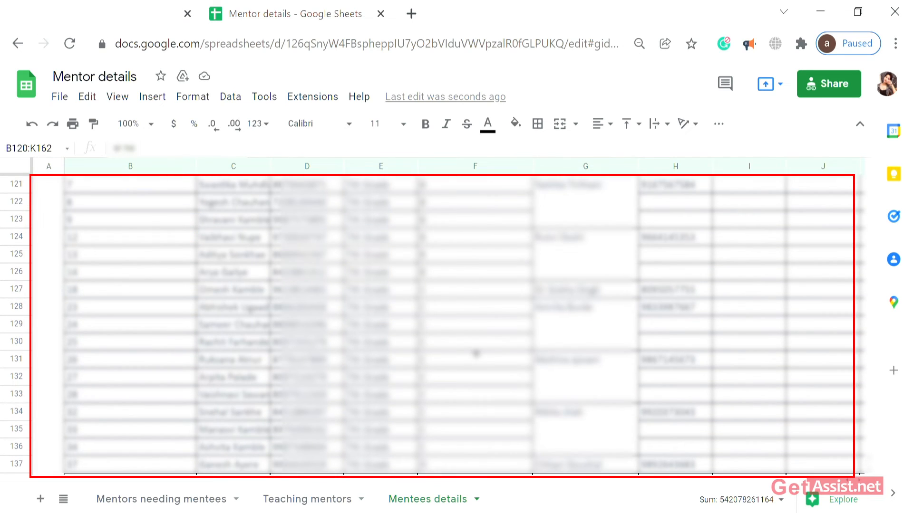
scroll(475, 353, up, 8)
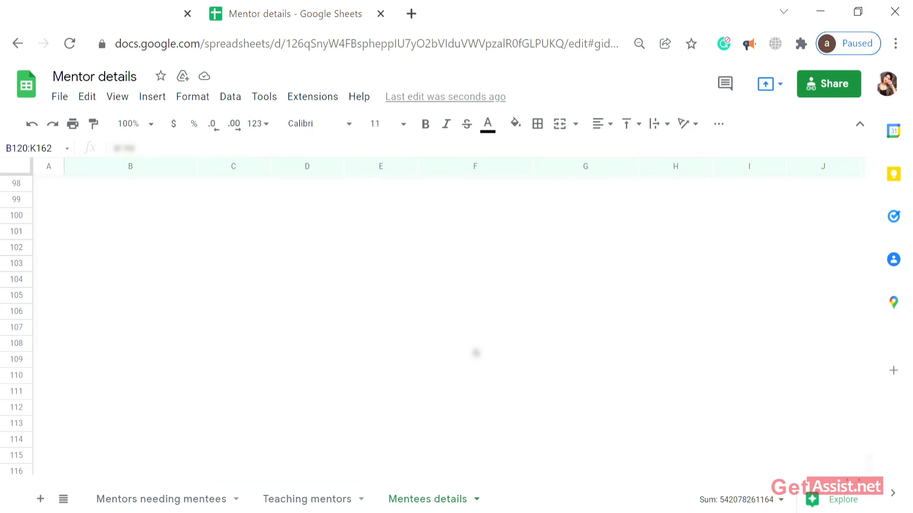
scroll(240, 339, up, 20)
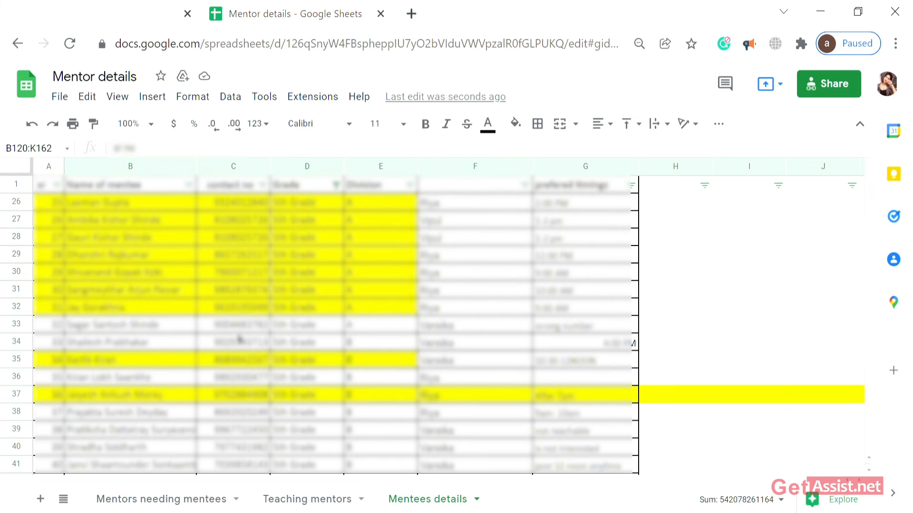
Return to the Teaching mentors sheet and pick cell D41 in the Grade column.
click(313, 501)
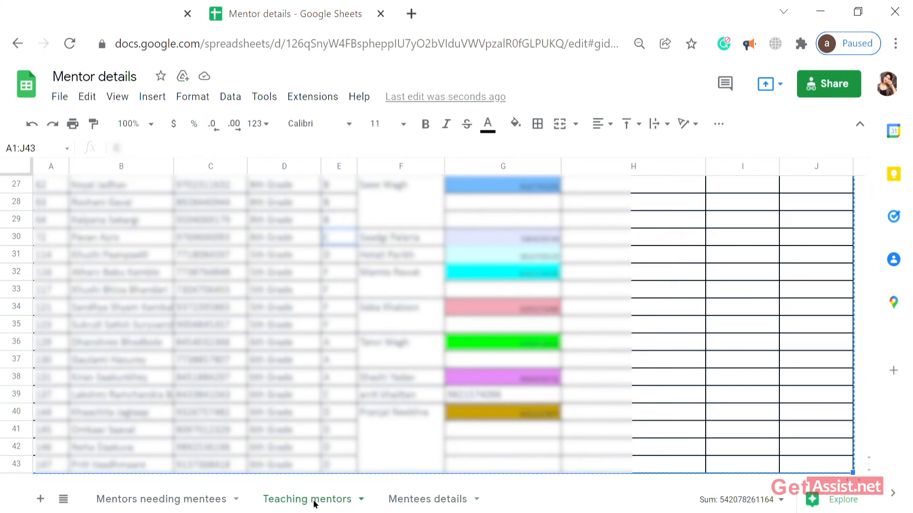
click(318, 398)
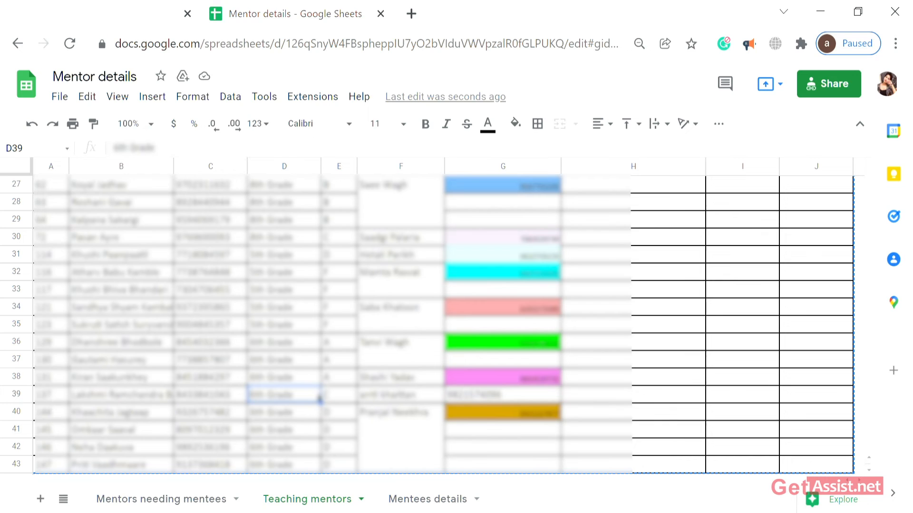
scroll(320, 399, down, 1)
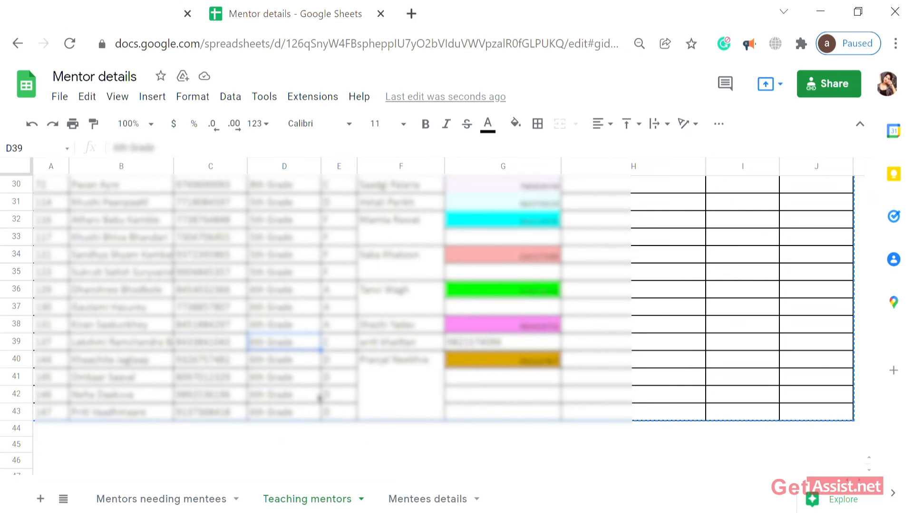
scroll(319, 399, down, 1)
click(257, 393)
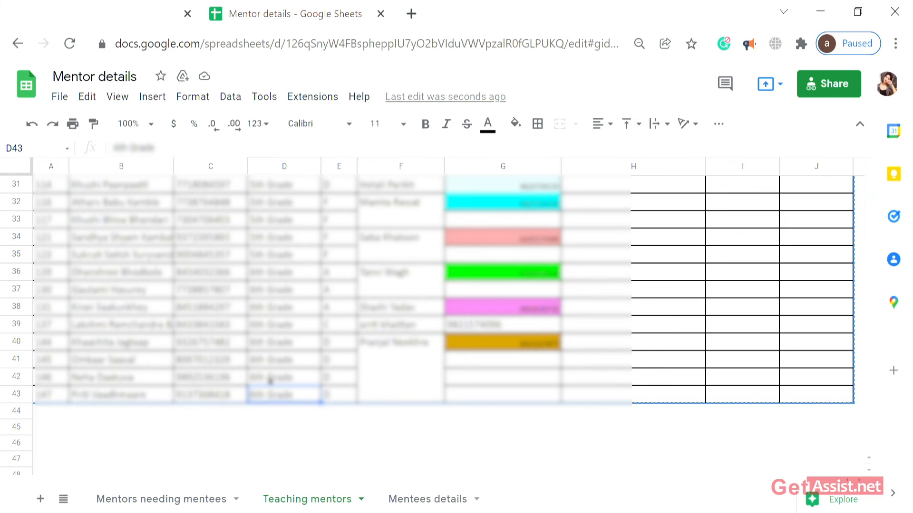
click(270, 381)
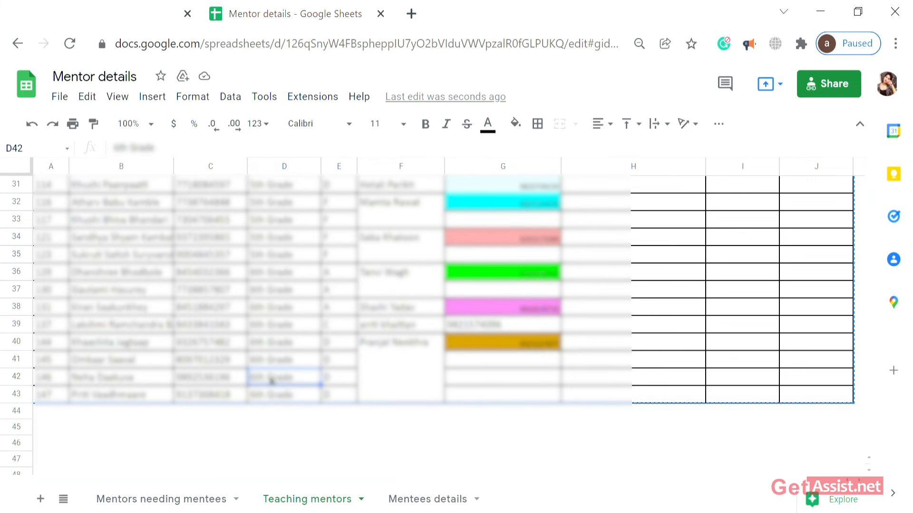
scroll(279, 375, down, 1)
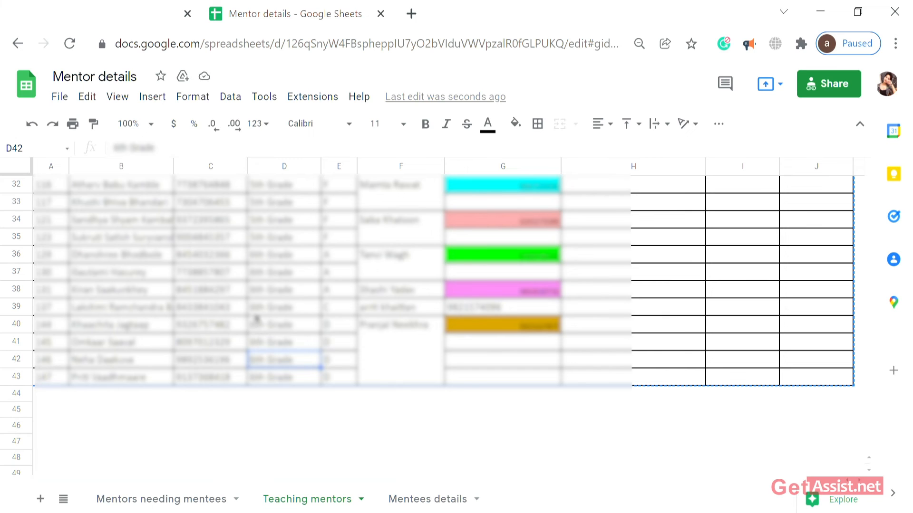
click(256, 343)
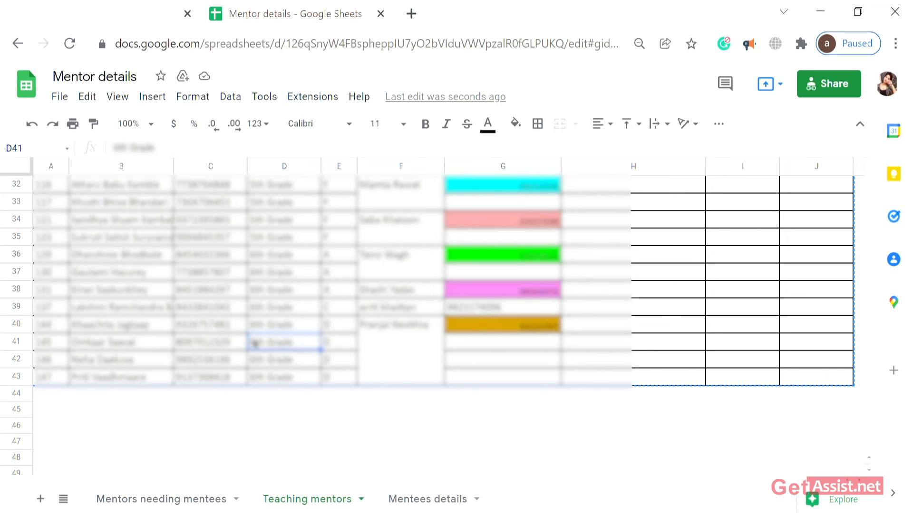
Select the whole Grade column D with Ctrl+Space, then deselect by picking C27.
key(ctrl+space)
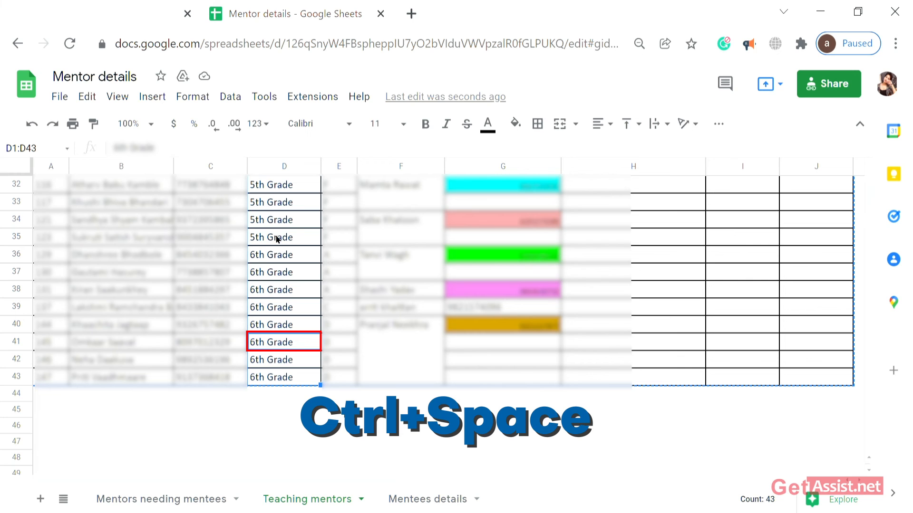
scroll(287, 350, up, 3)
scroll(287, 350, up, 7)
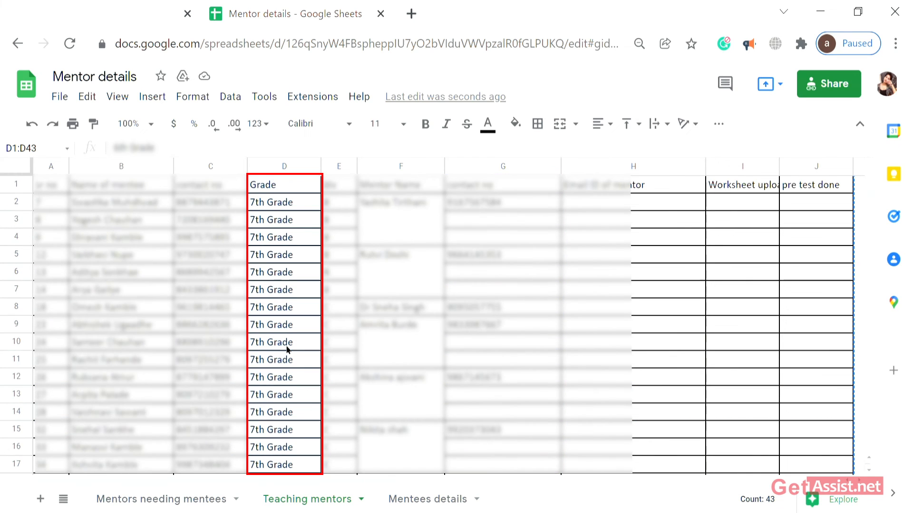
scroll(287, 350, down, 3)
scroll(287, 351, down, 1)
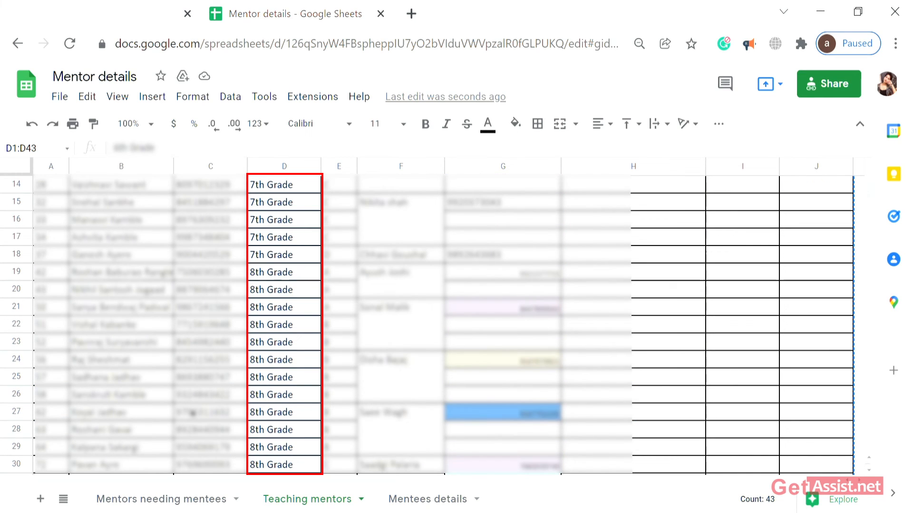
click(192, 414)
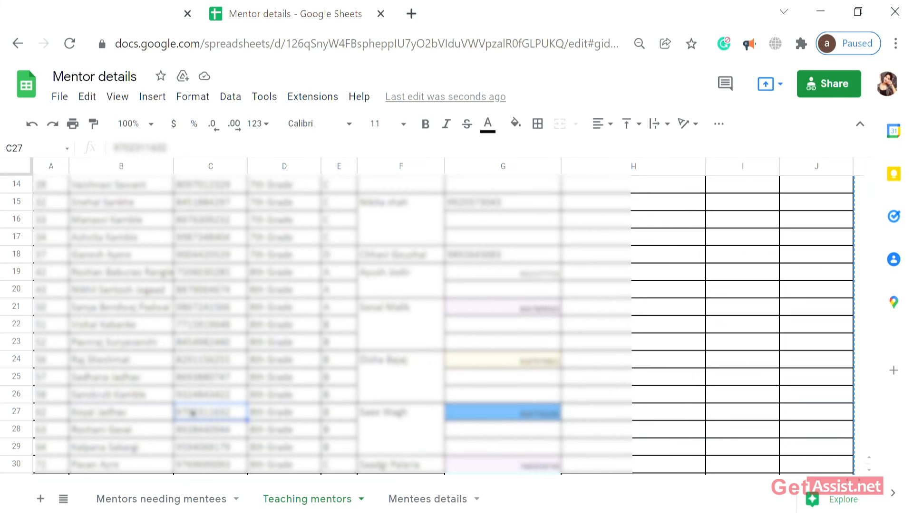
Select rows 27–29 with Shift+Space, deselect via C24, then go to Mentees details.
key(shift+space)
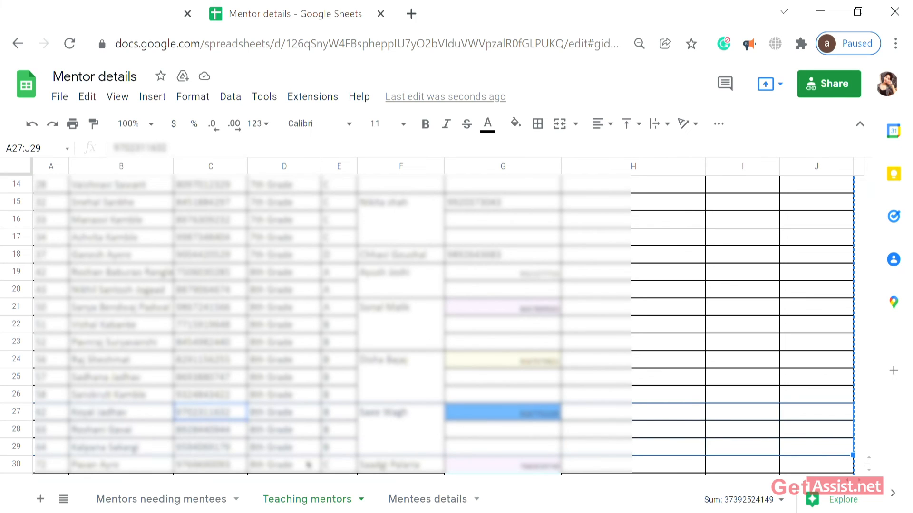
click(225, 367)
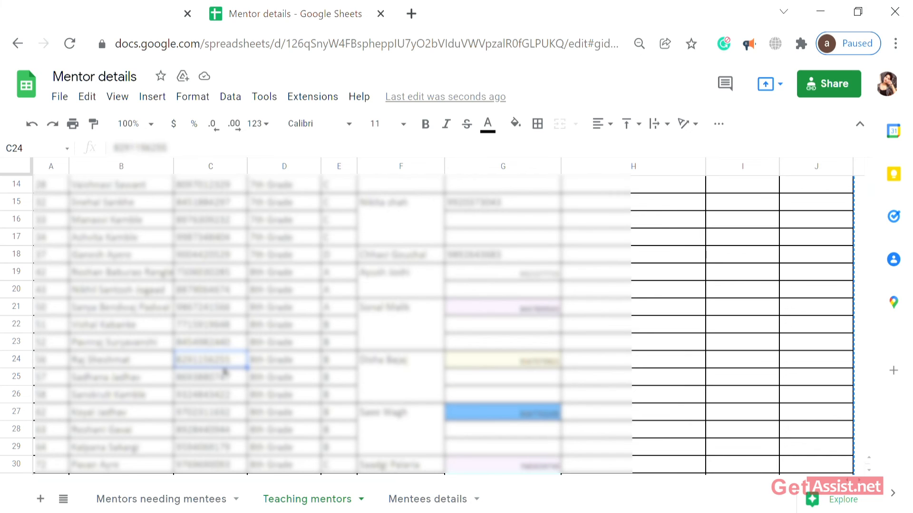
scroll(224, 372, up, 5)
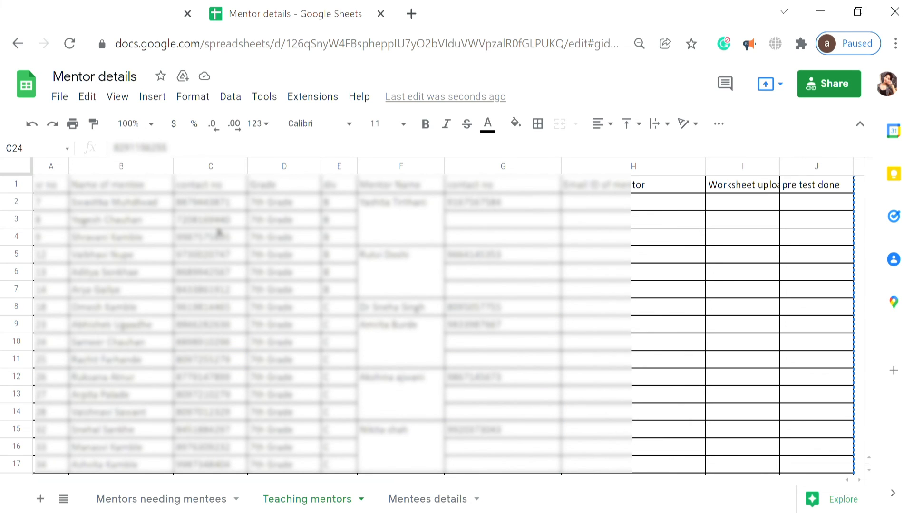
scroll(335, 279, down, 4)
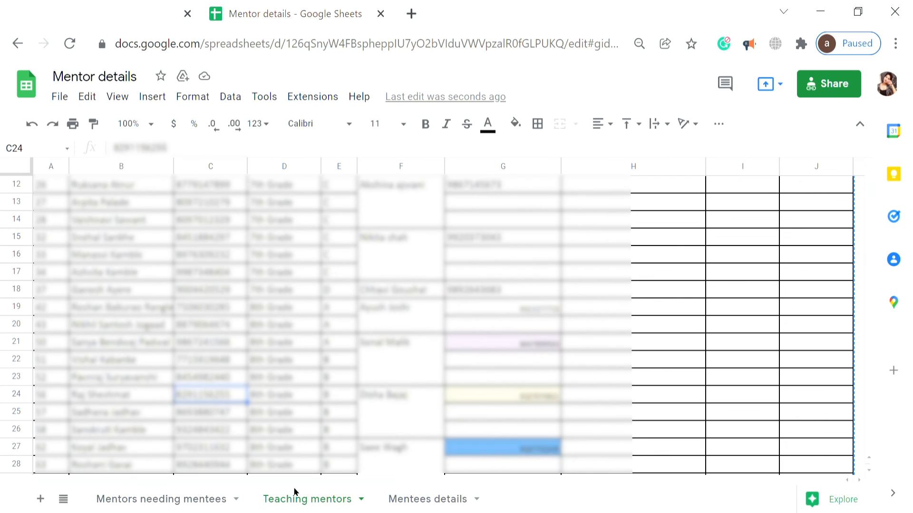
click(418, 499)
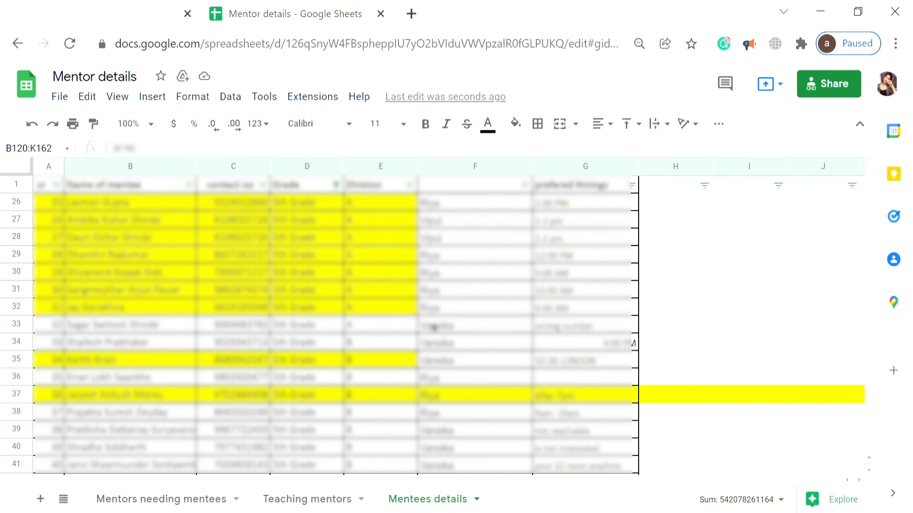
On Mentees details, select all of row 33 from F33, then all of column F from F26.
click(434, 327)
right_click(433, 327)
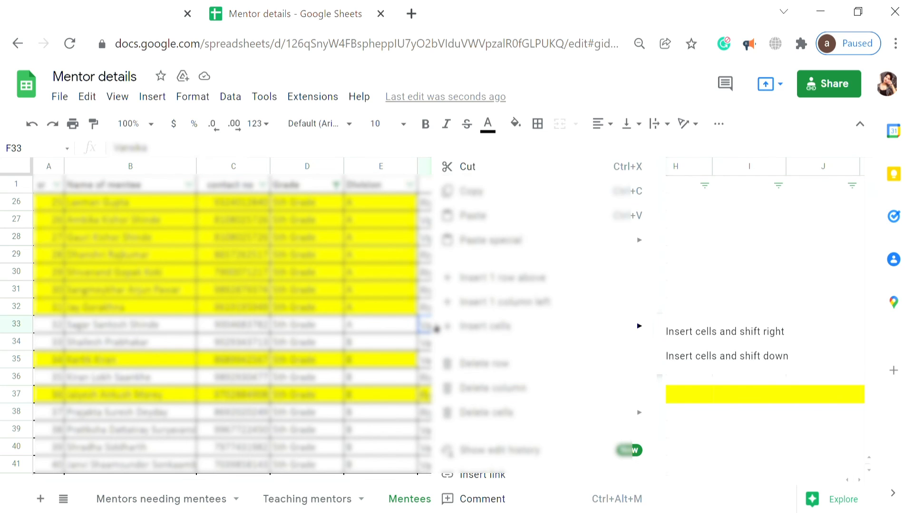
click(427, 328)
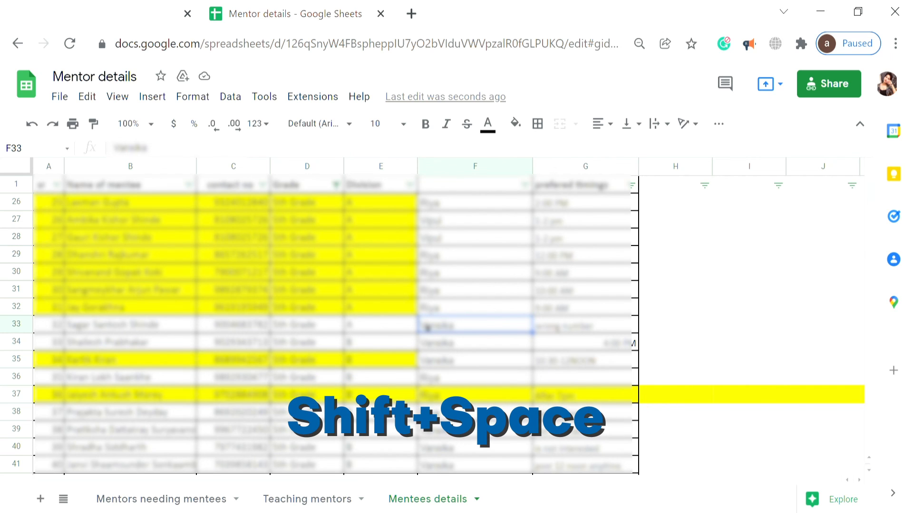
key(shift+space)
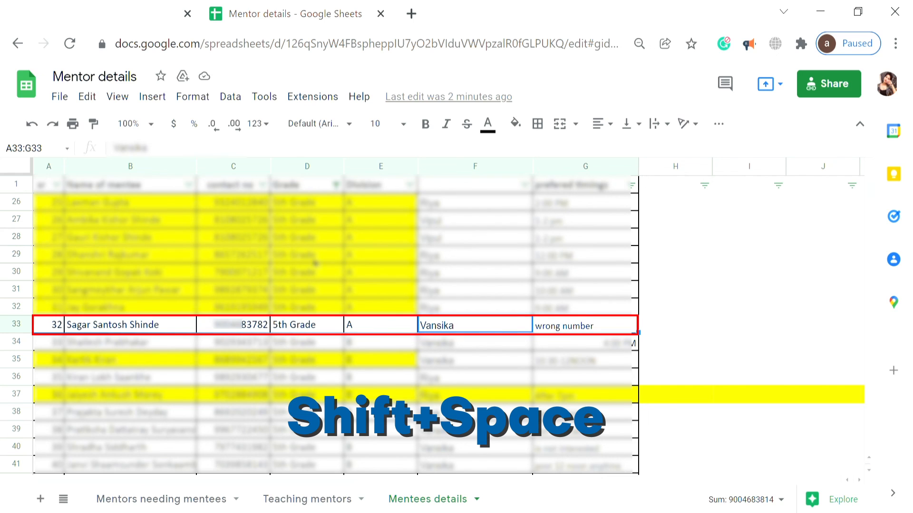
click(451, 207)
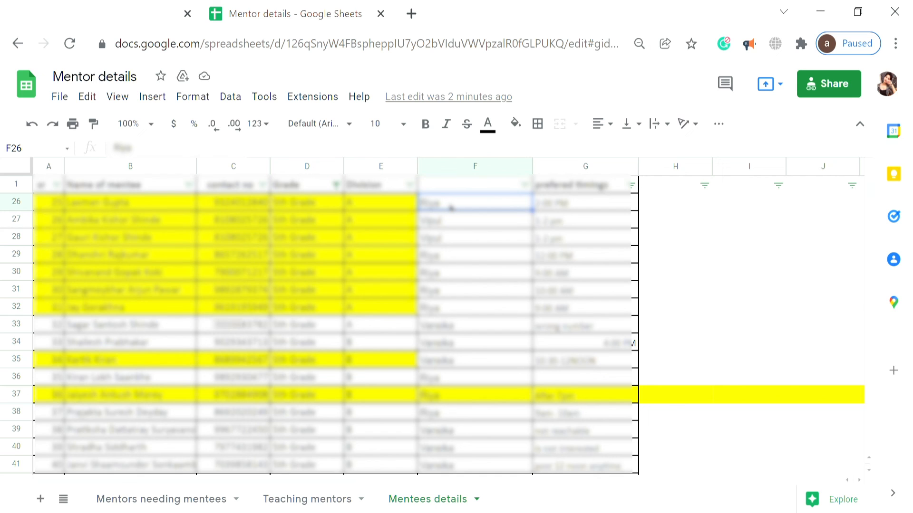
key(ctrl+space)
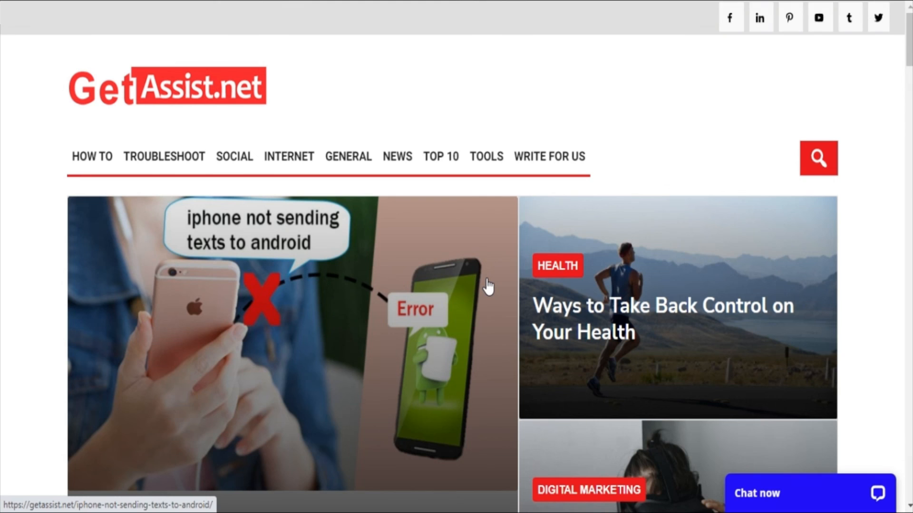
scroll(488, 287, down, 2)
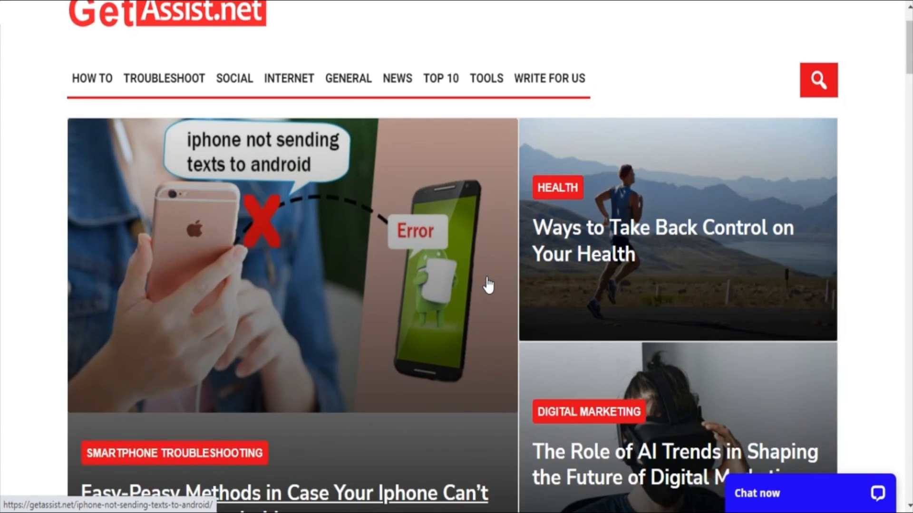
scroll(488, 285, up, 2)
scroll(488, 285, down, 15)
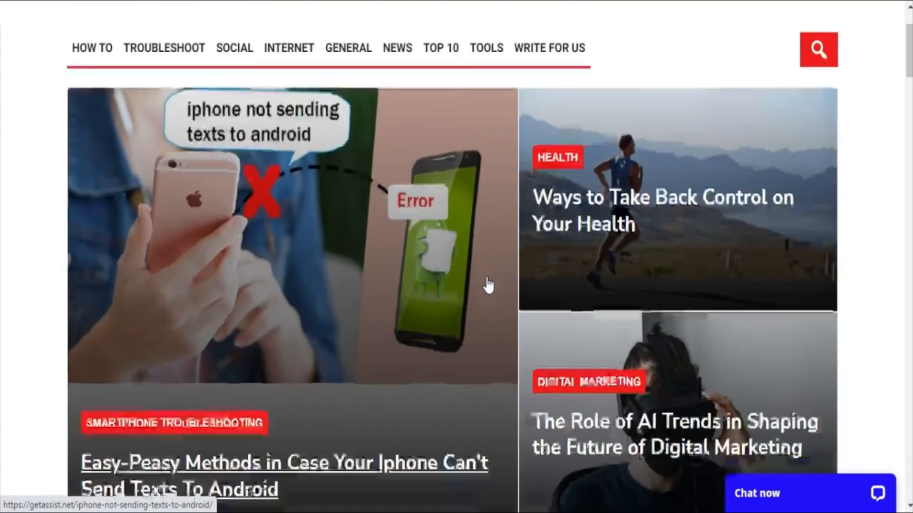
scroll(489, 285, down, 6)
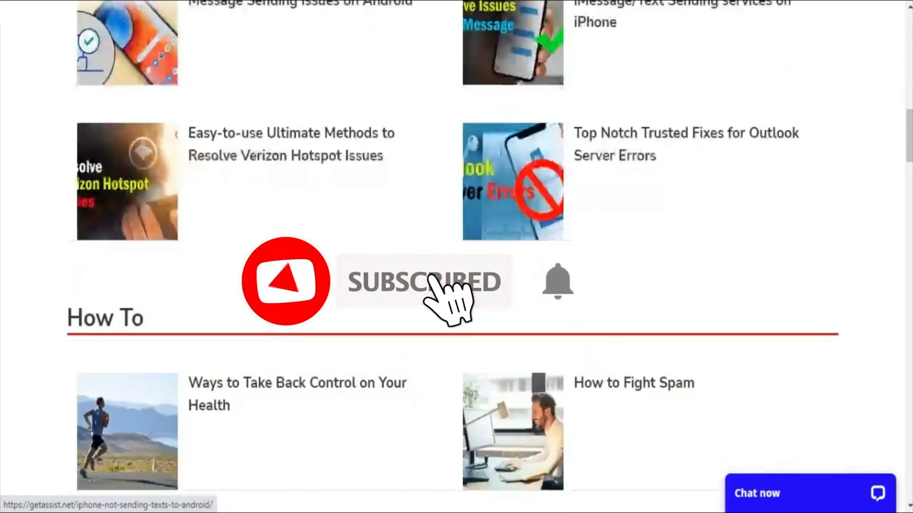
scroll(488, 285, up, 19)
scroll(488, 285, up, 2)
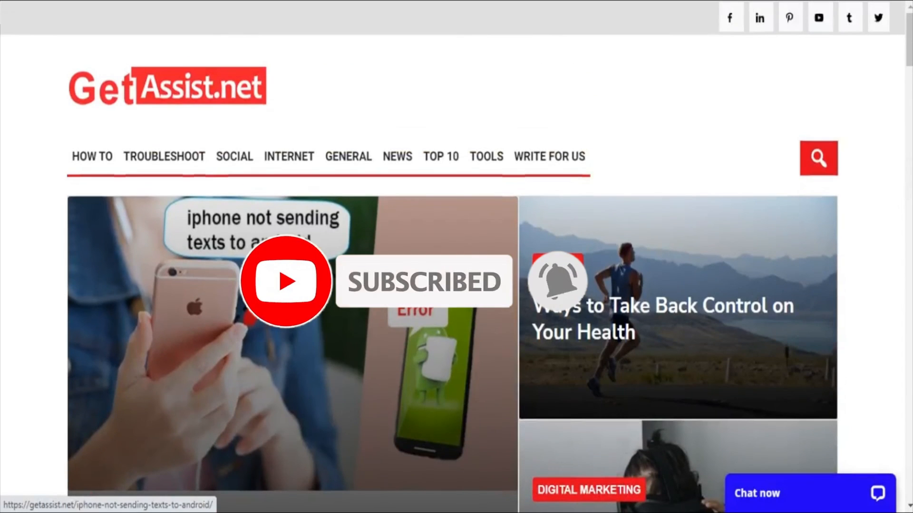